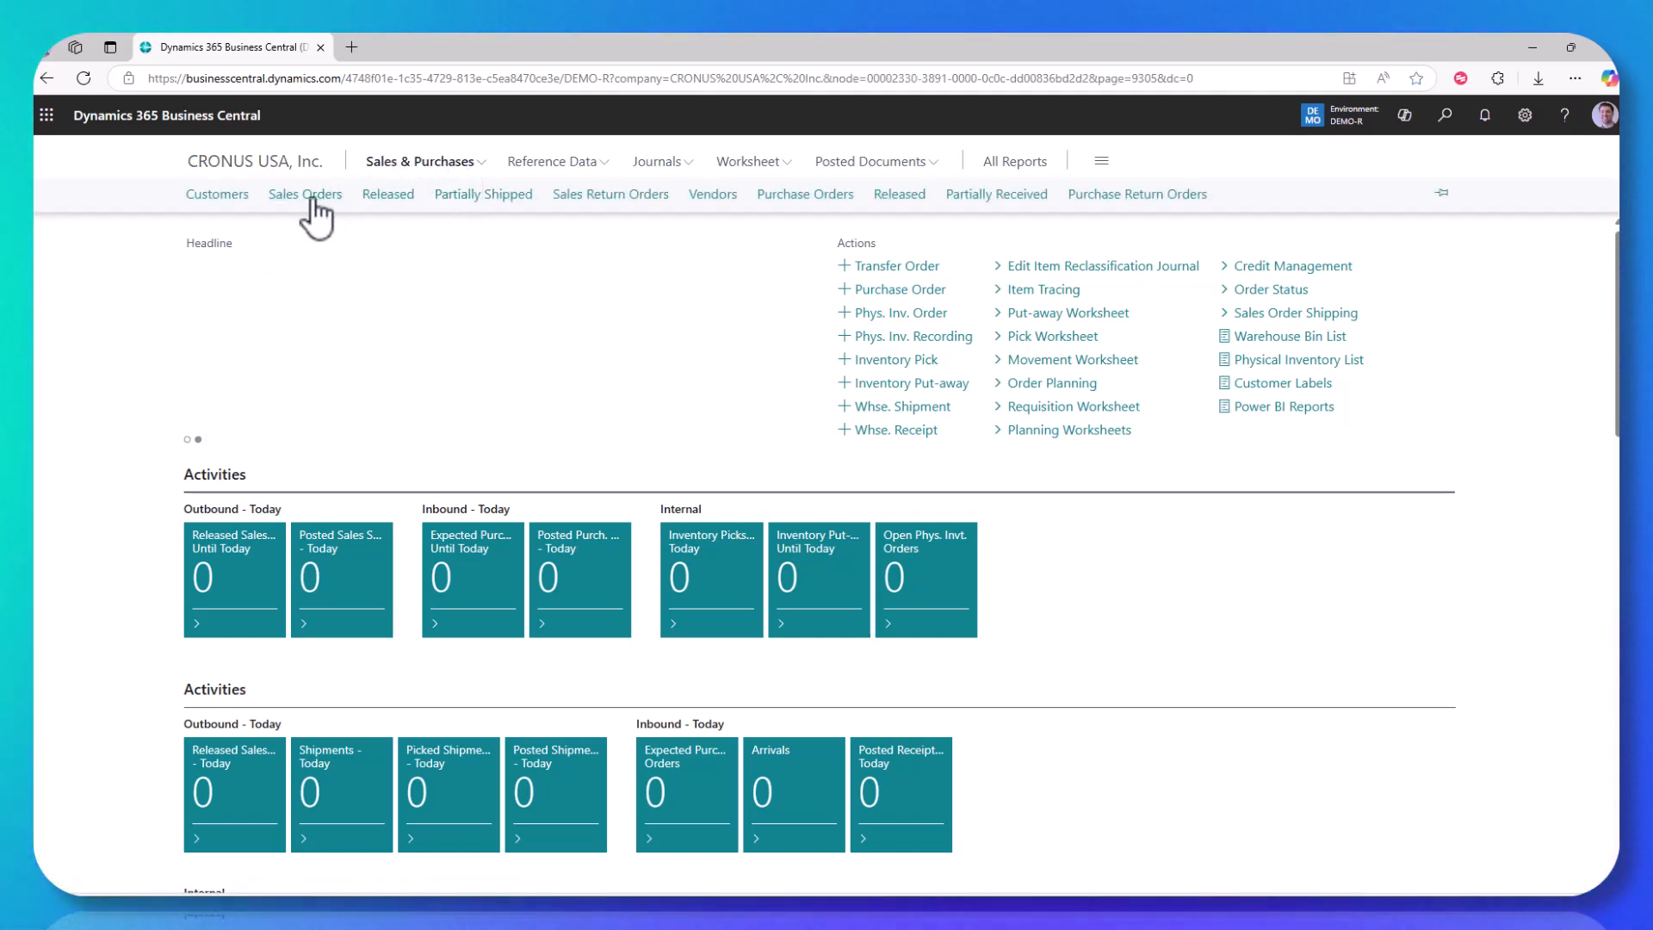
Open the Sales Orders list, sort it by number in descending order, and open the newest Adatum Corporation order
{"action": "left_click", "coordinate": [313, 200]}
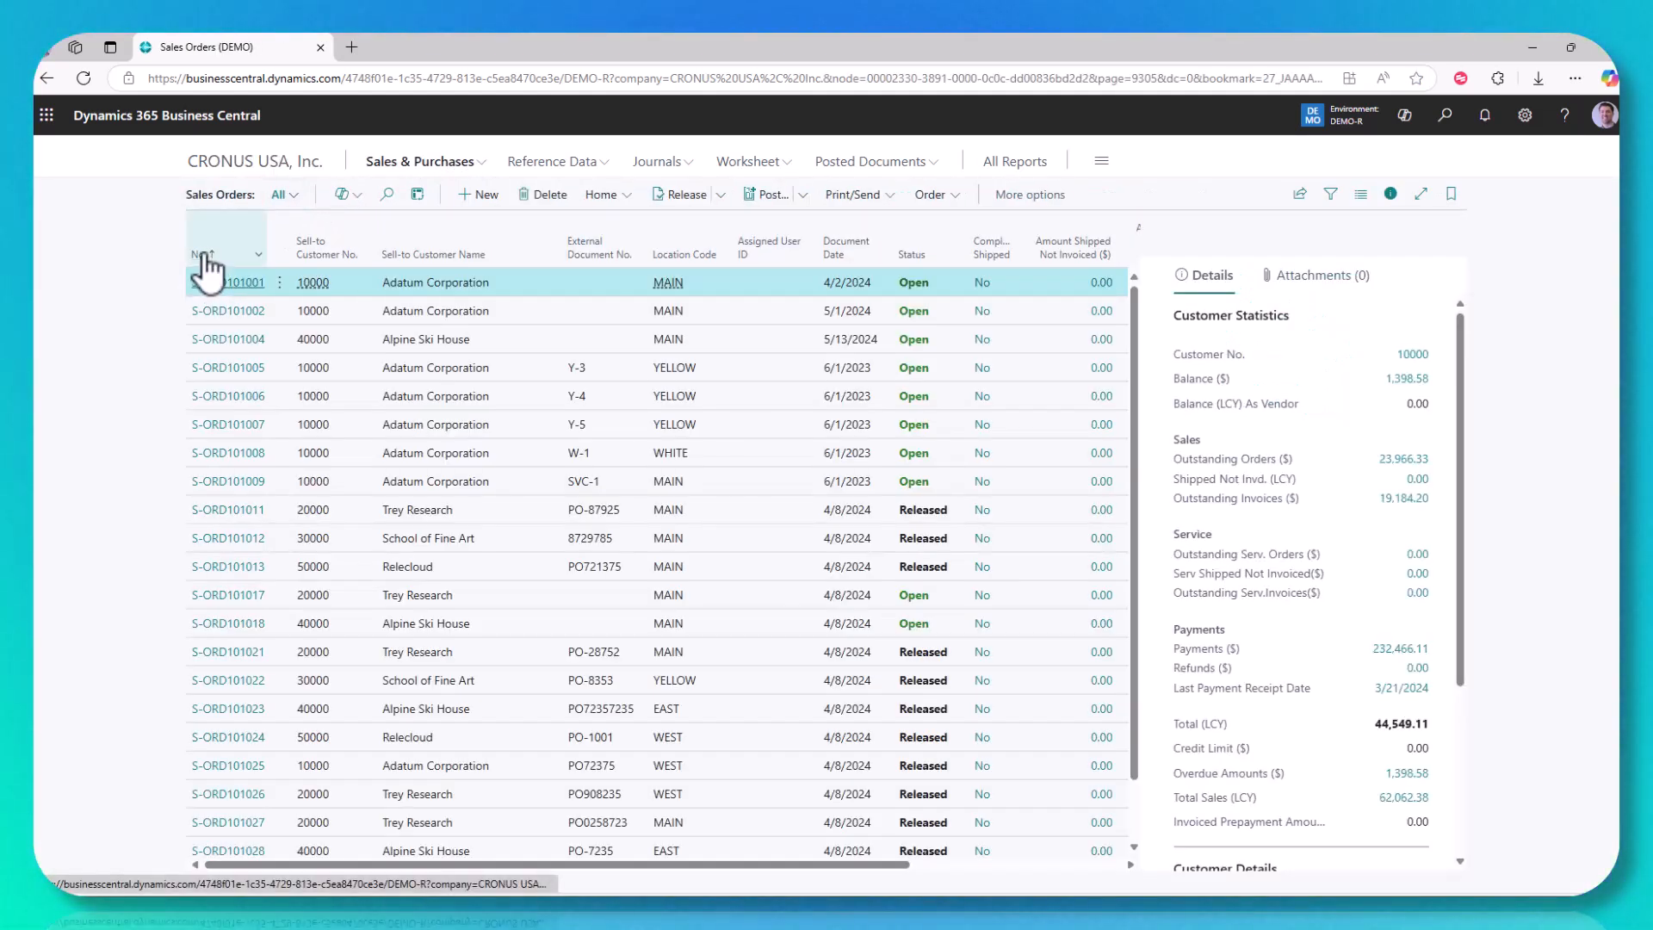
{"action": "left_click", "coordinate": [206, 256]}
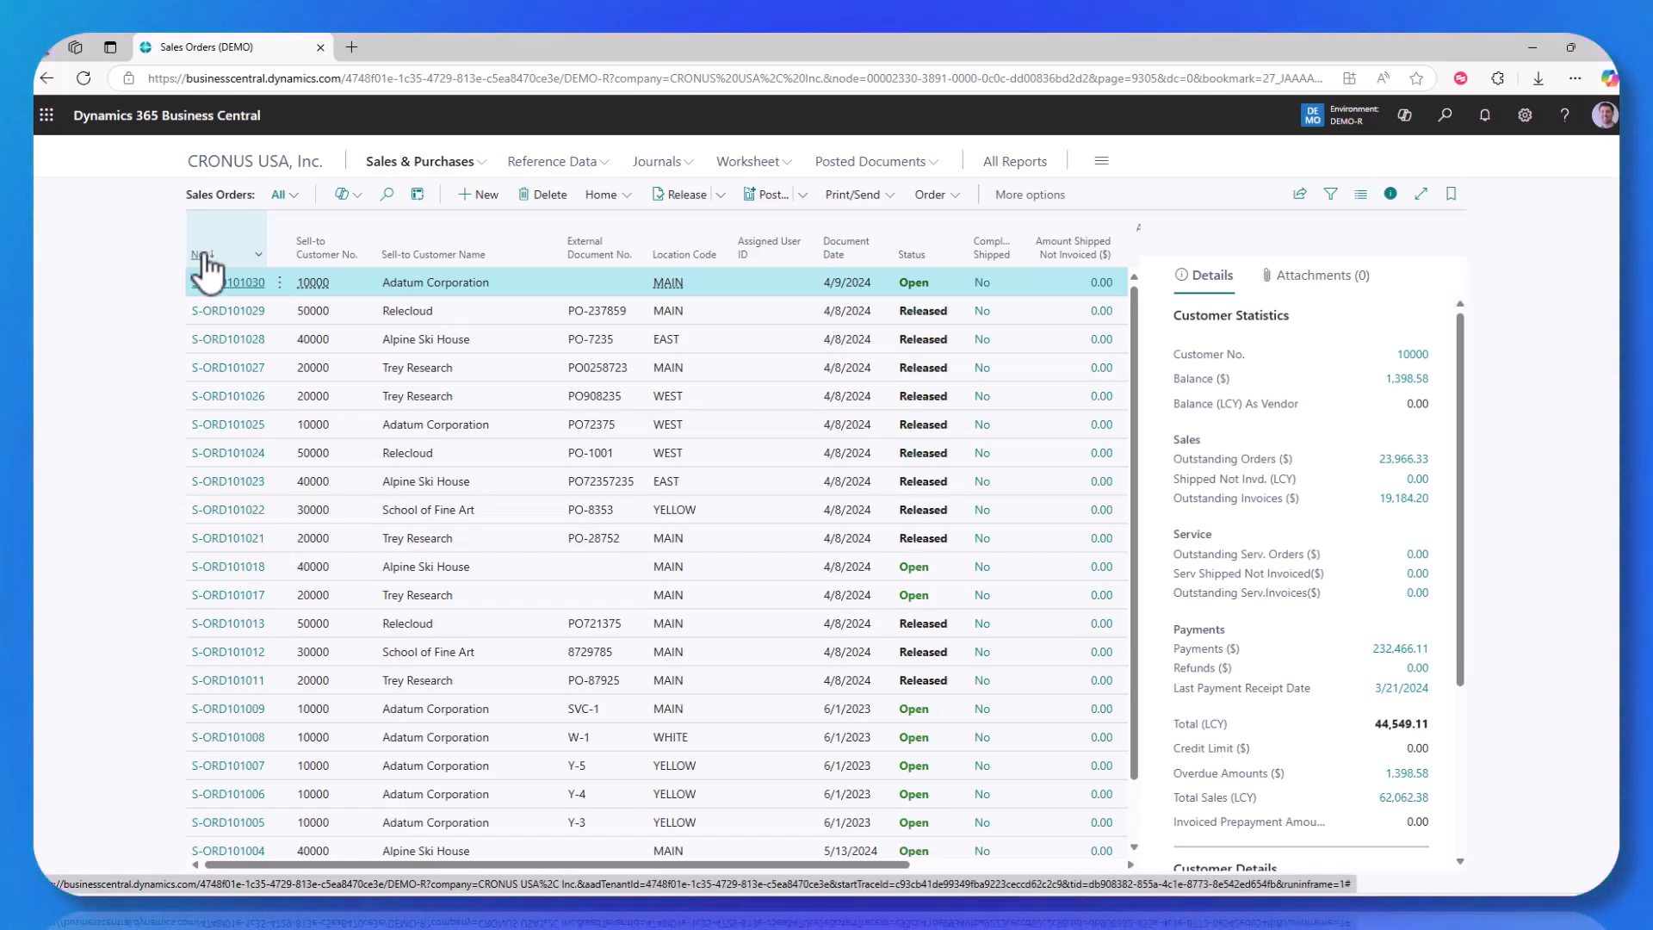
{"action": "left_click", "coordinate": [229, 283]}
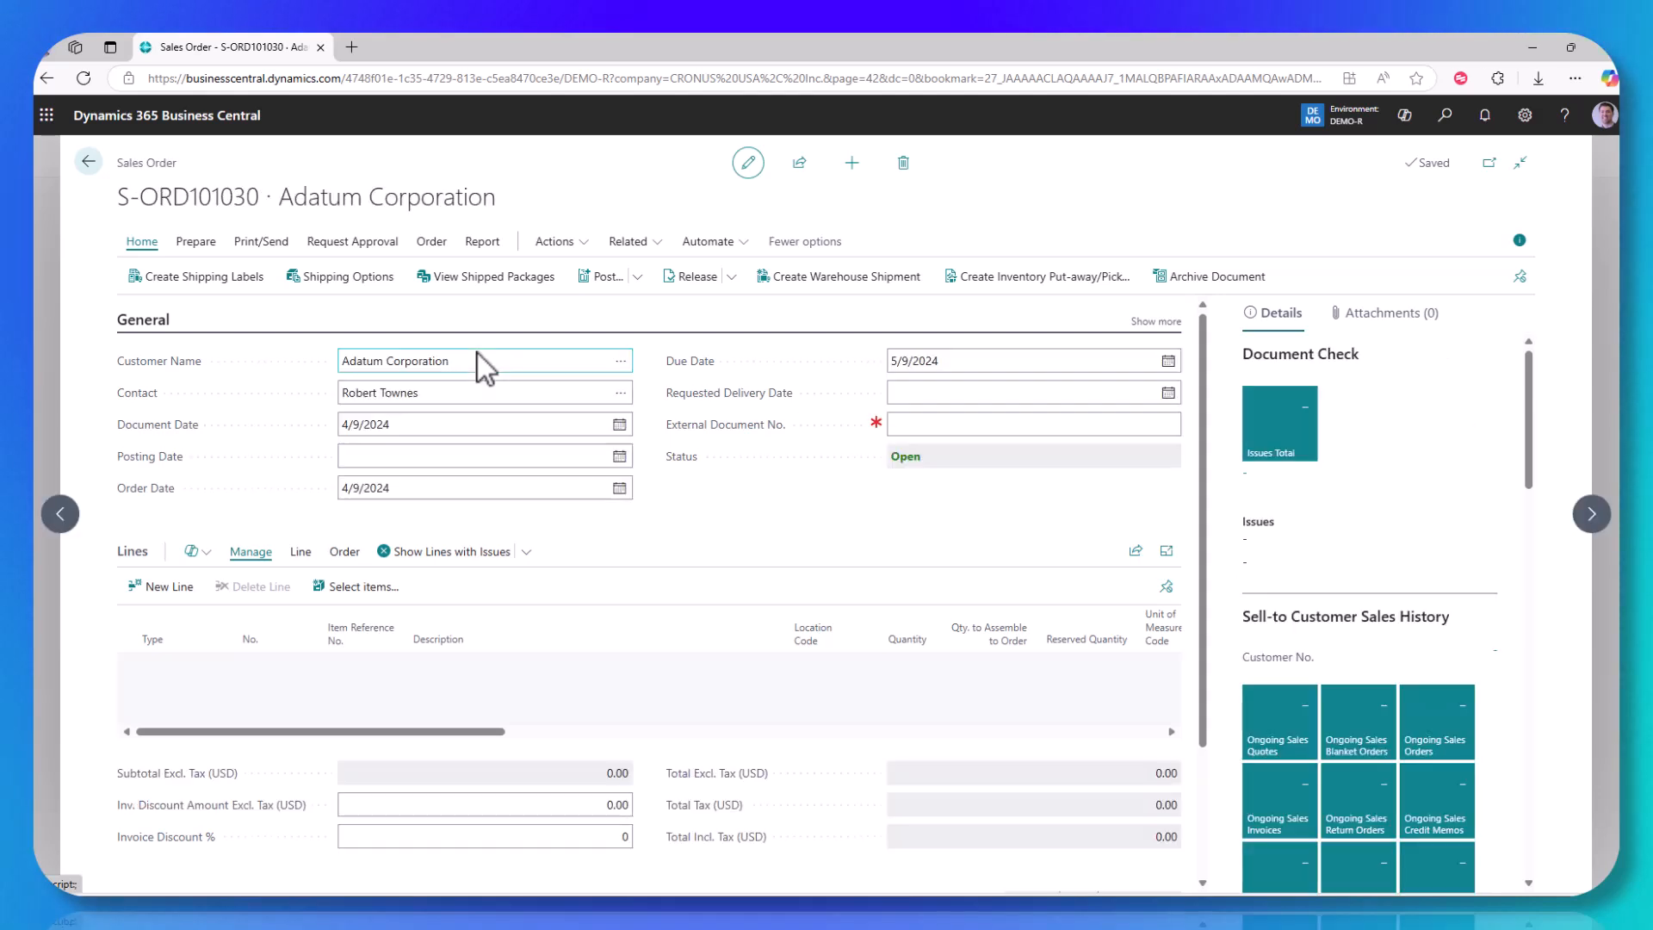
{"action": "left_click", "coordinate": [687, 514]}
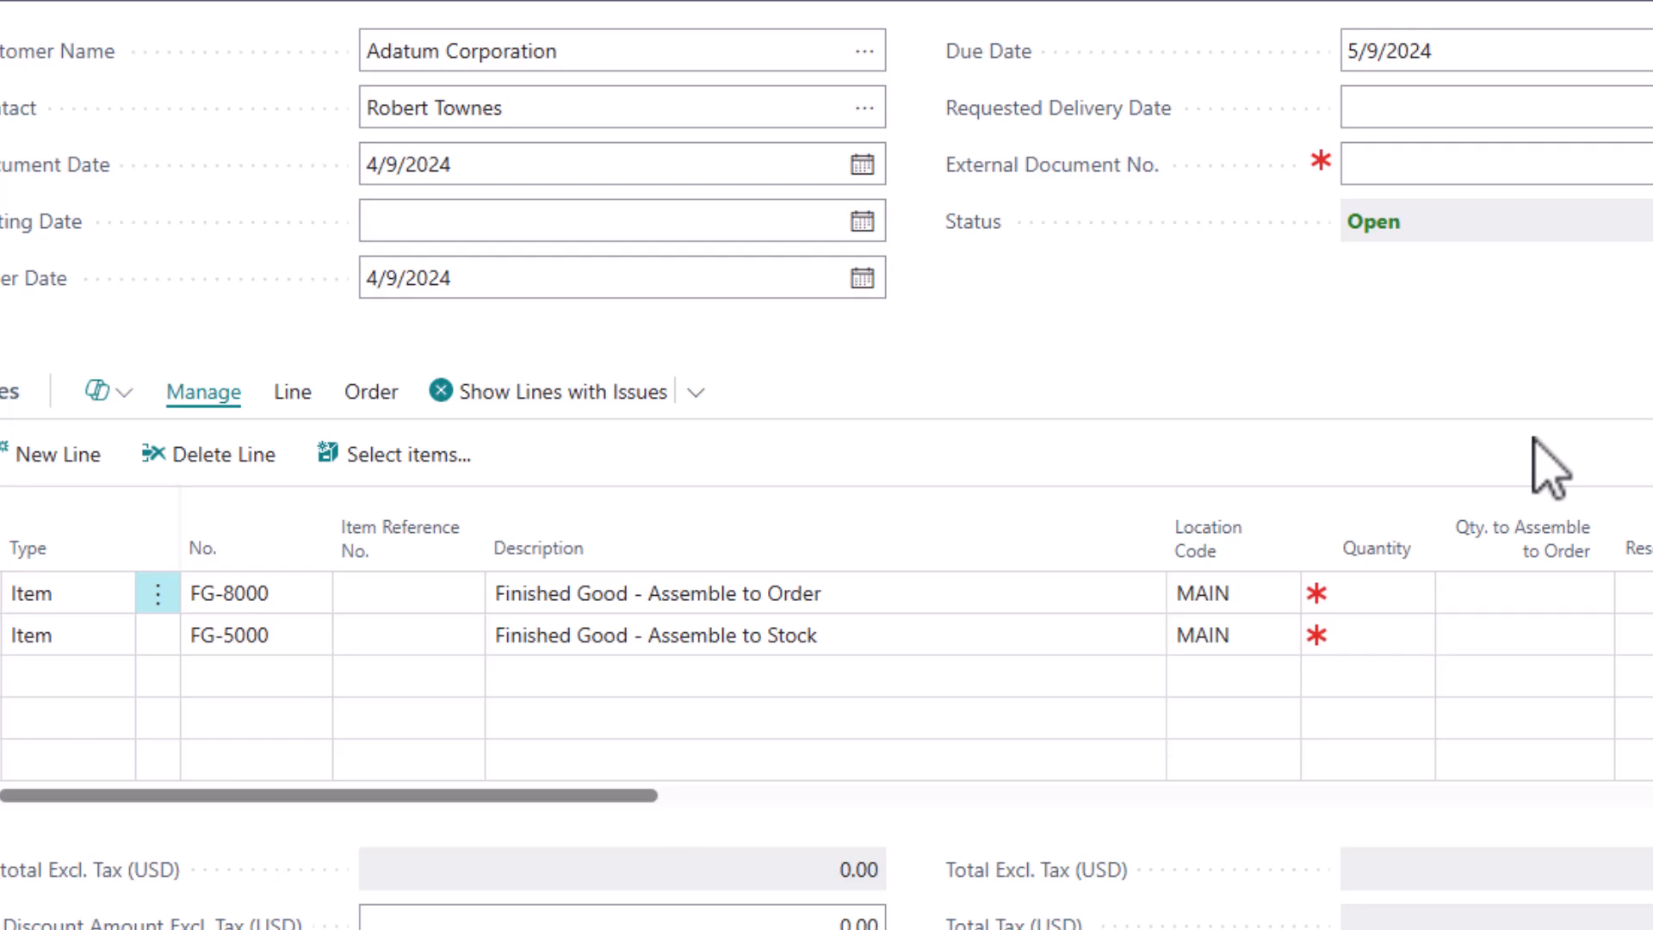
Set the quantity of the FG-8000 sales line to 5 and acknowledge the due date notice
{"action": "left_click", "coordinate": [1378, 592]}
{"action": "type", "text": "5"}
{"action": "key", "text": "Tab"}
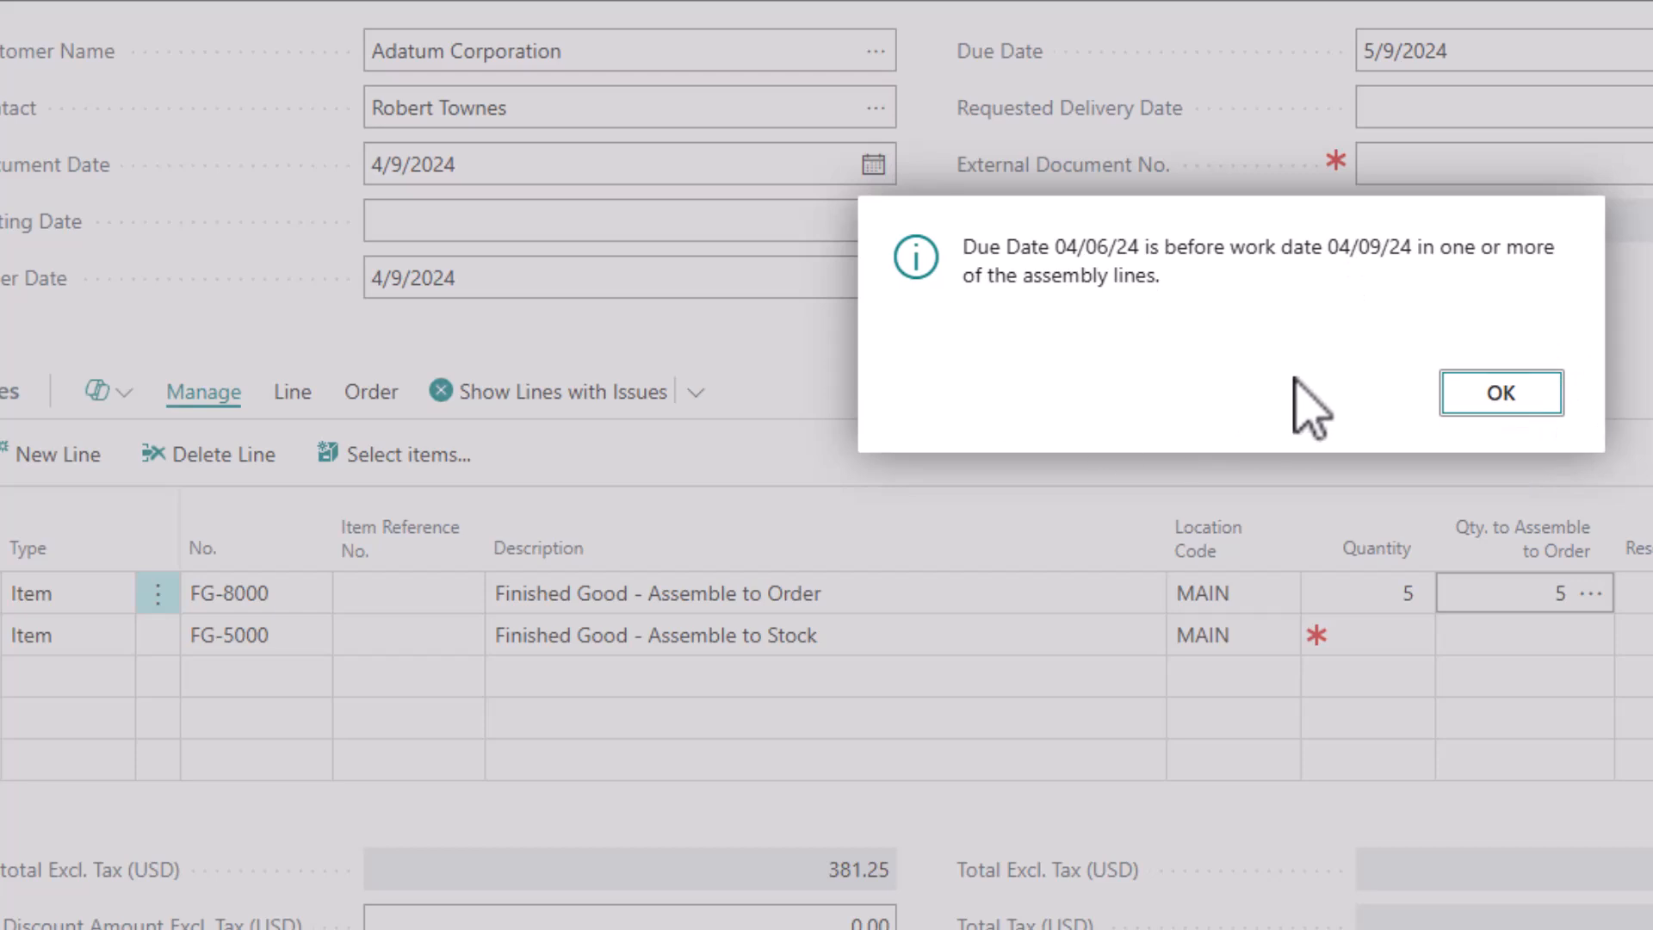
{"action": "left_click", "coordinate": [1448, 396]}
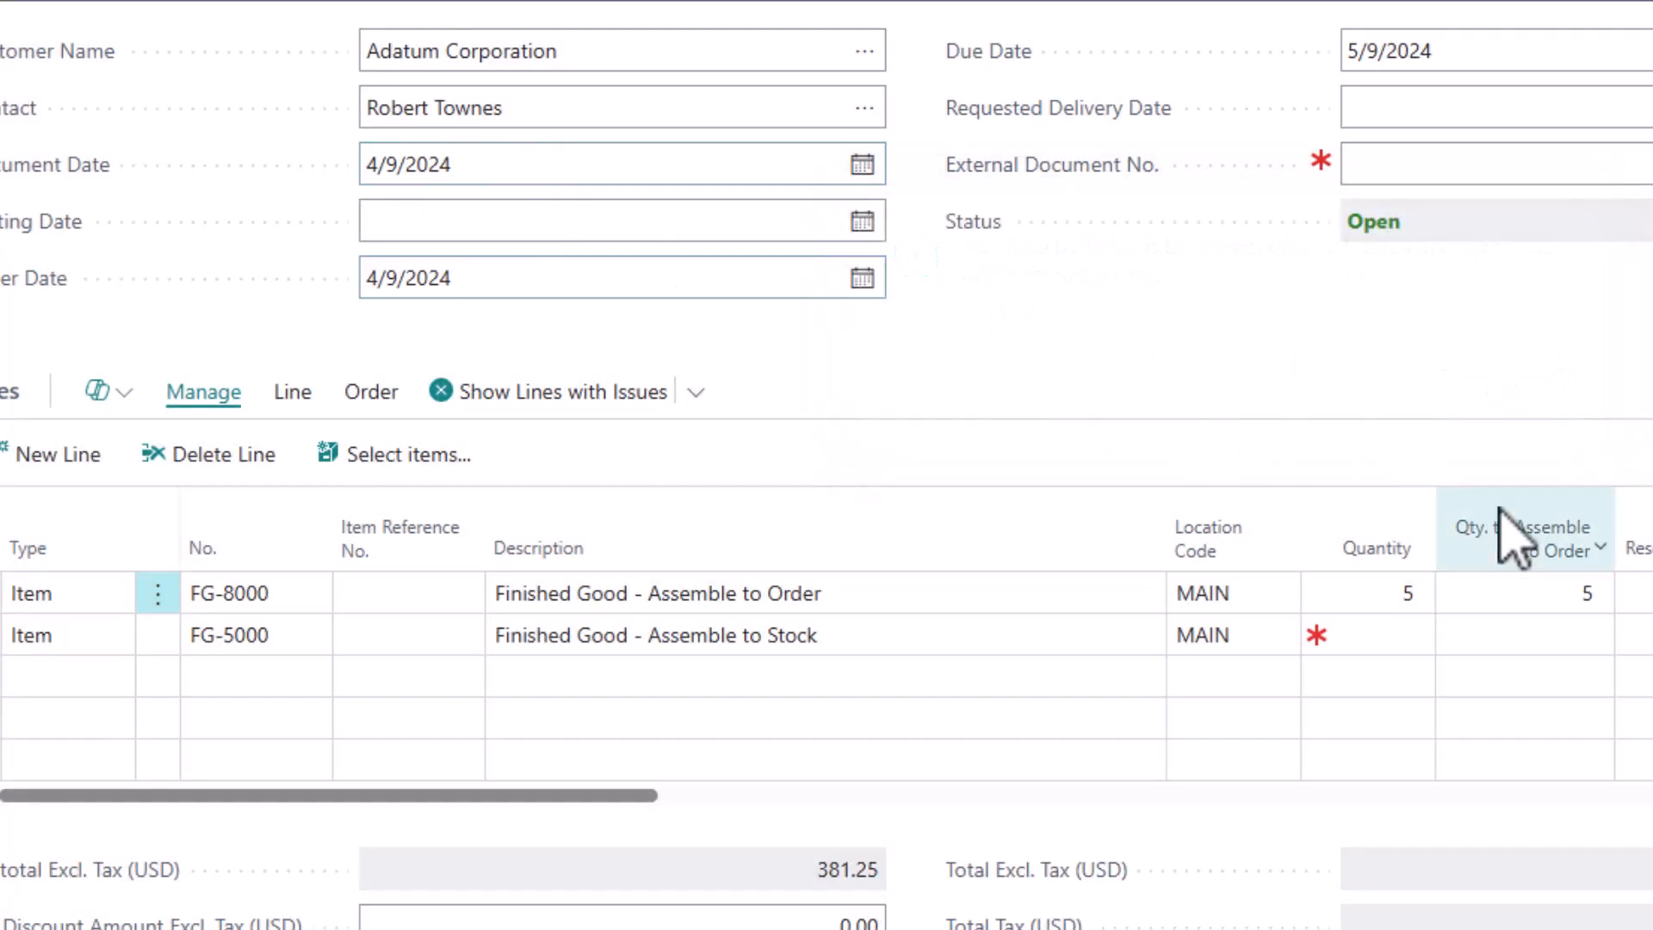
Open the assemble-to-order lines behind the FG-8000 line's quantity to assemble and review its components
{"action": "left_click", "coordinate": [1567, 602]}
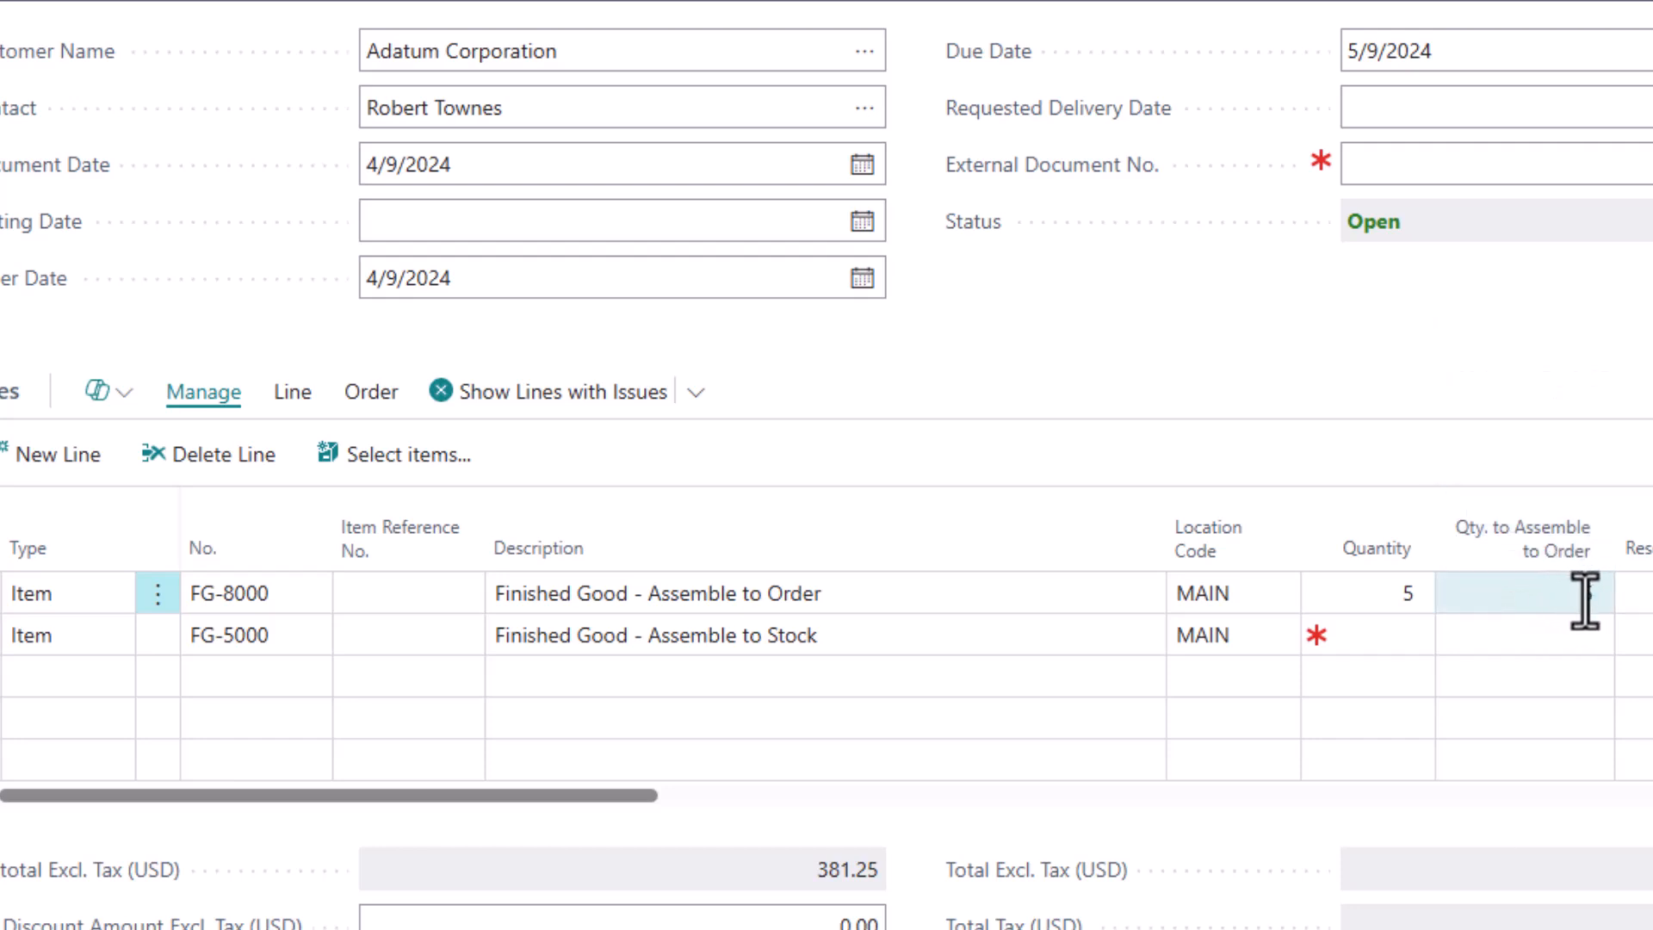
{"action": "left_click", "coordinate": [1584, 602]}
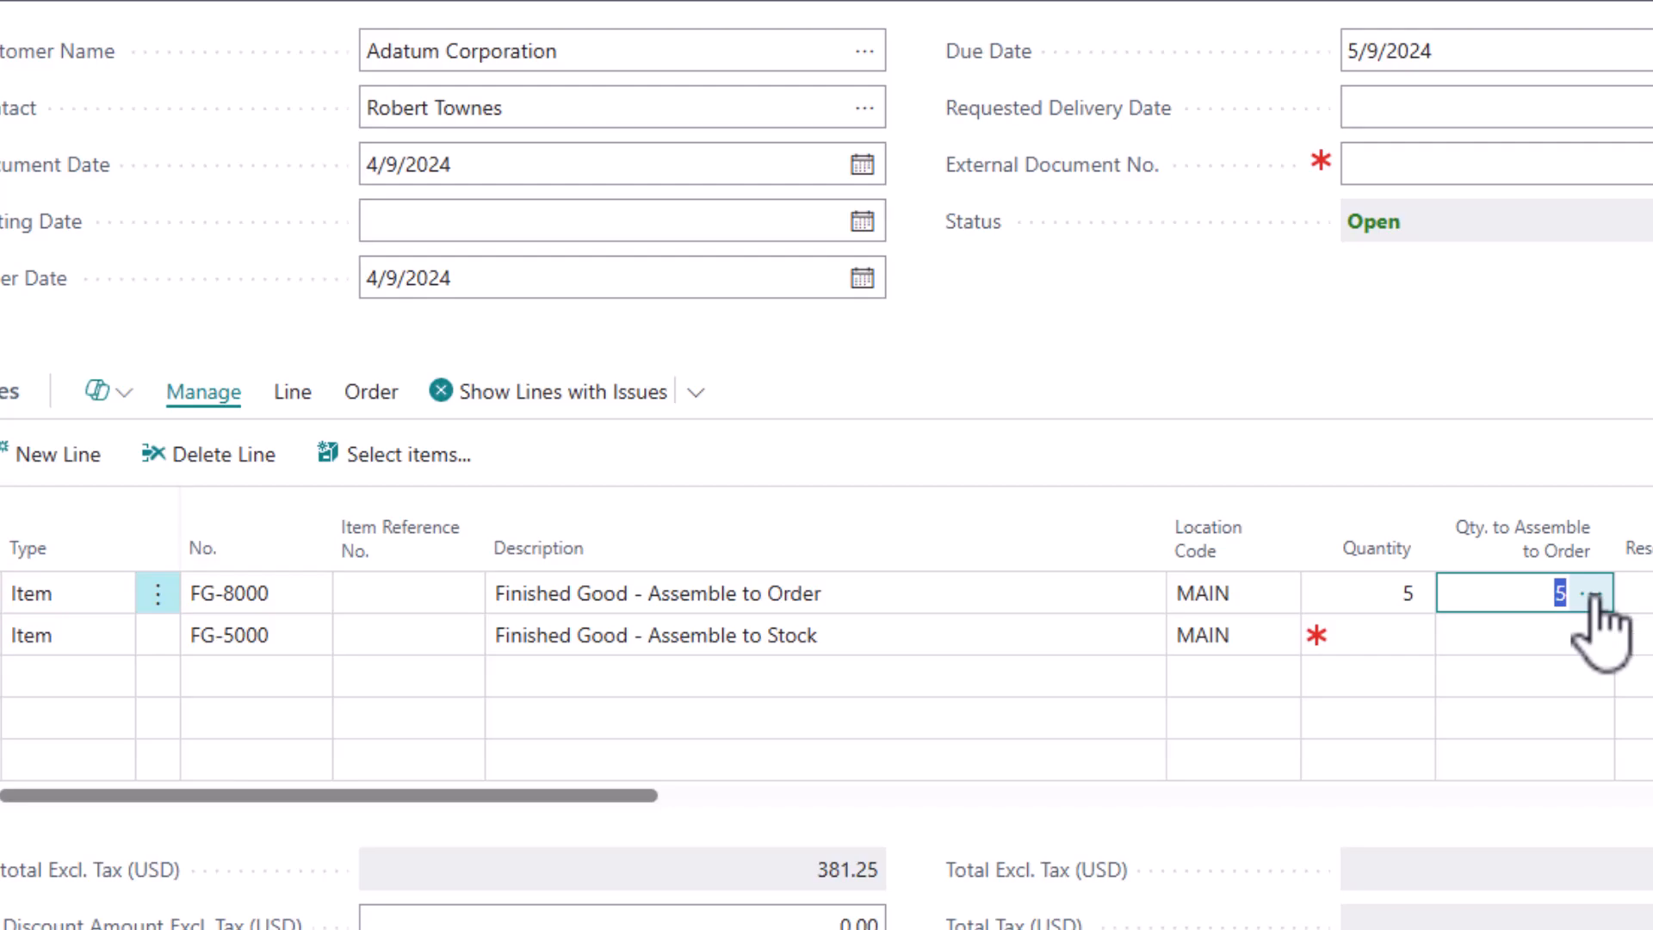
{"action": "left_click", "coordinate": [1598, 594]}
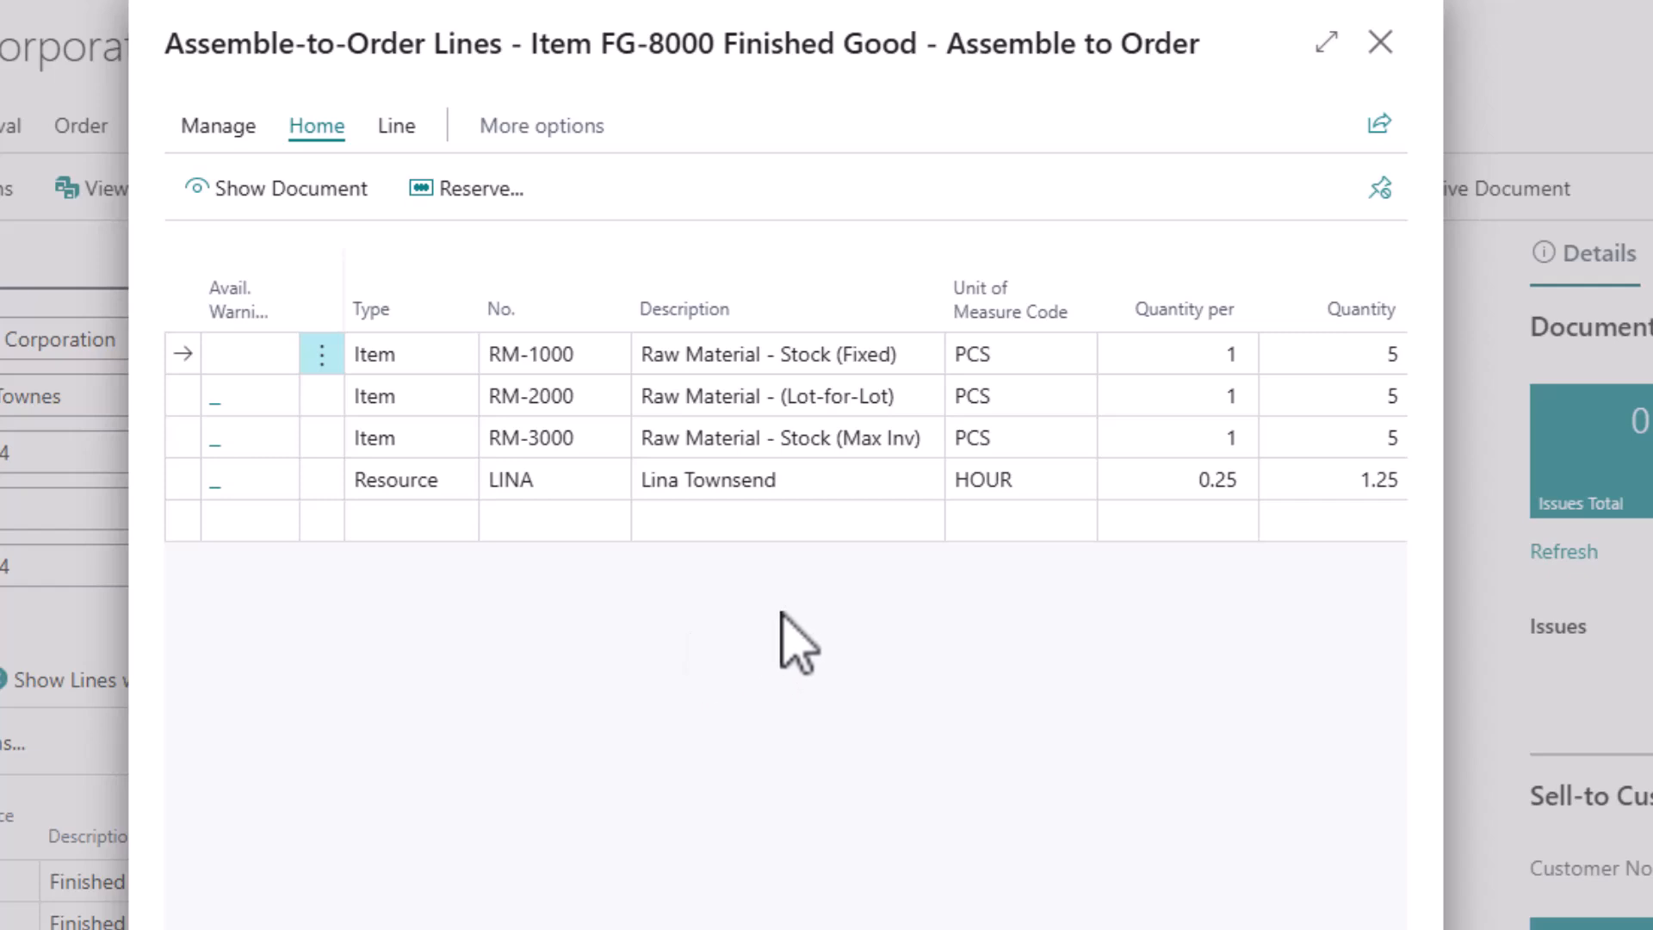
{"action": "scroll", "coordinate": [785, 436], "scroll_direction": "right", "scroll_amount": 2}
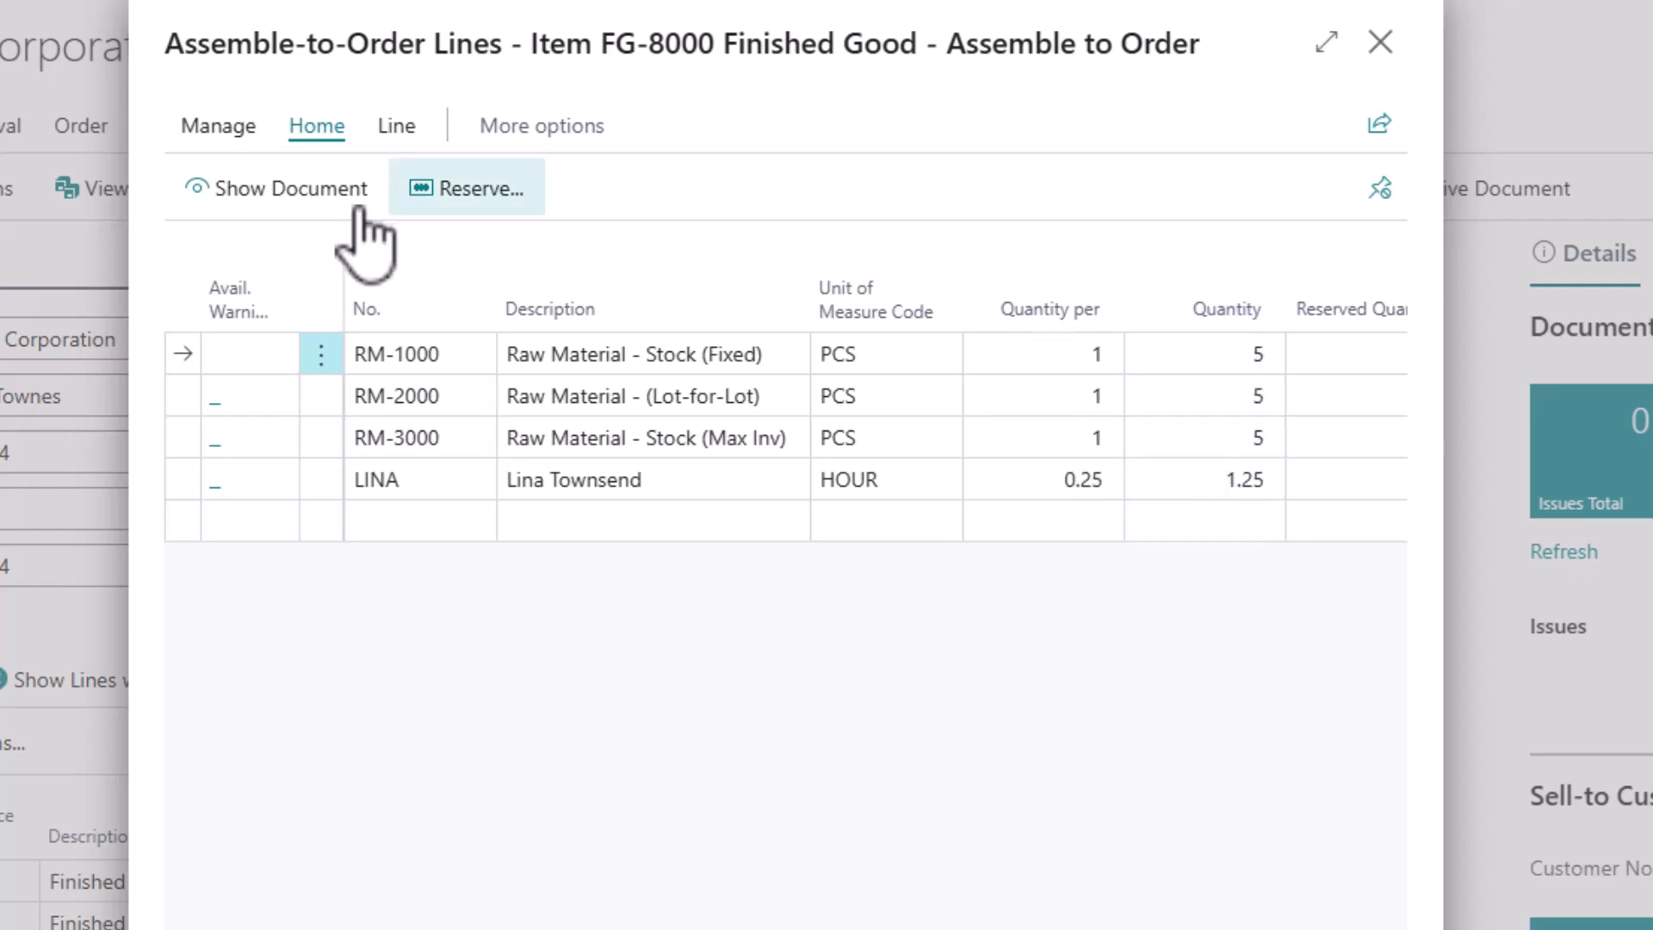
Show the assembly order linked to FG-8000, review its header and component lines, and return to the sales order
{"action": "left_click", "coordinate": [291, 188]}
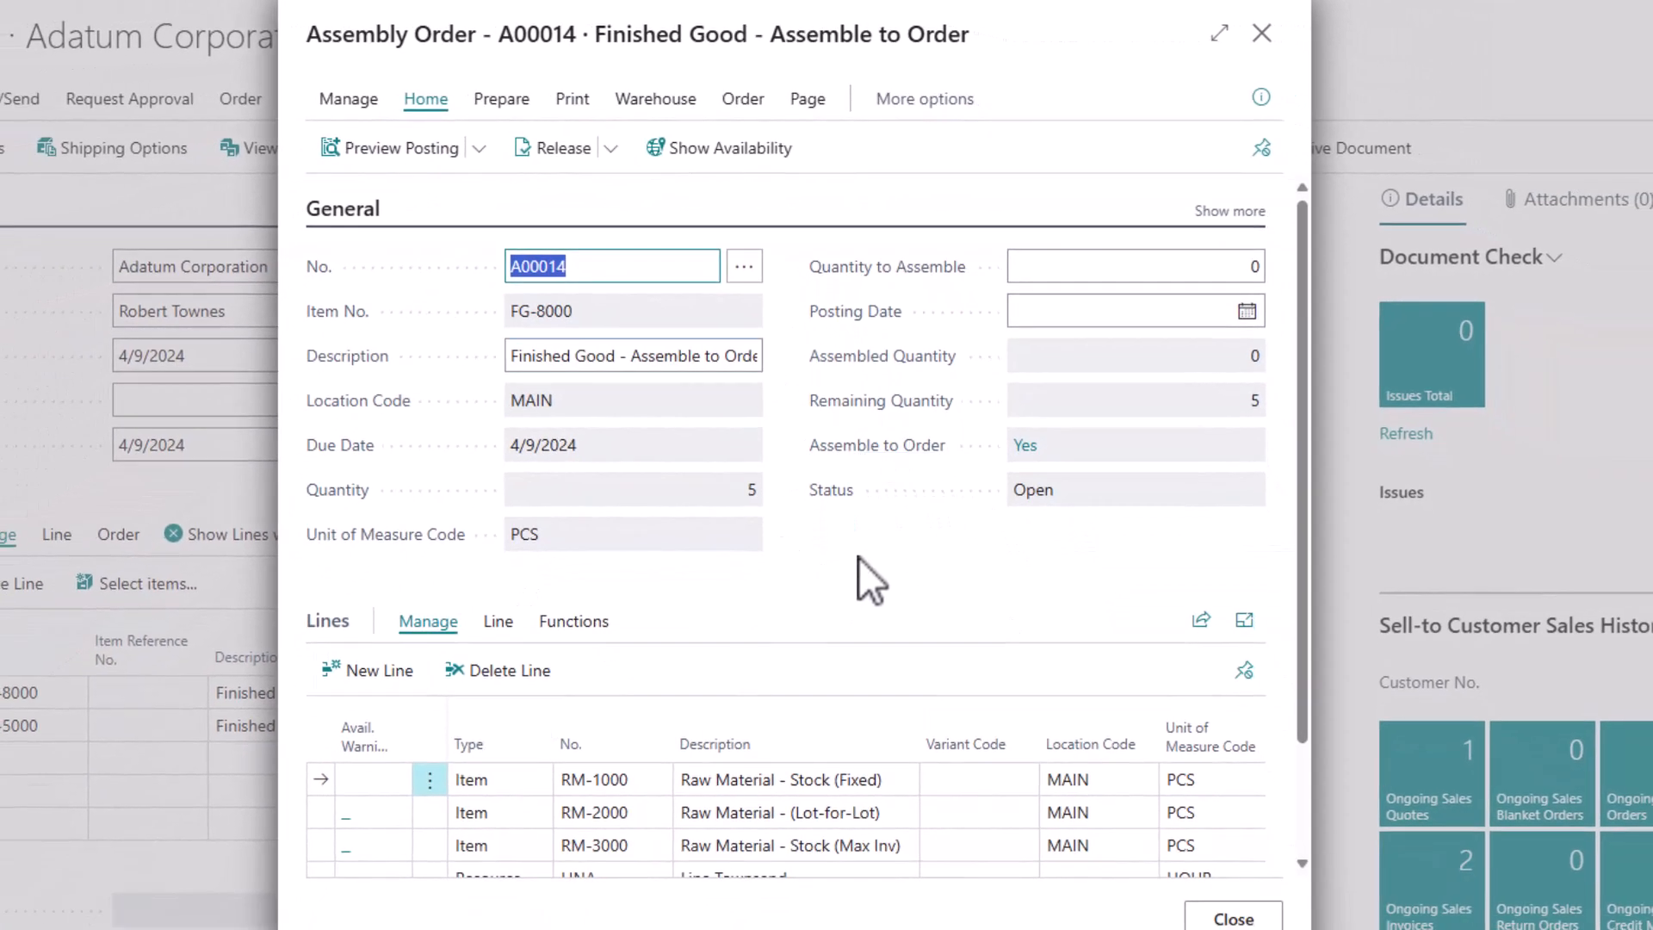
{"action": "scroll", "coordinate": [858, 551], "scroll_direction": "down", "scroll_amount": 3}
{"action": "scroll", "coordinate": [856, 568], "scroll_direction": "up", "scroll_amount": 3}
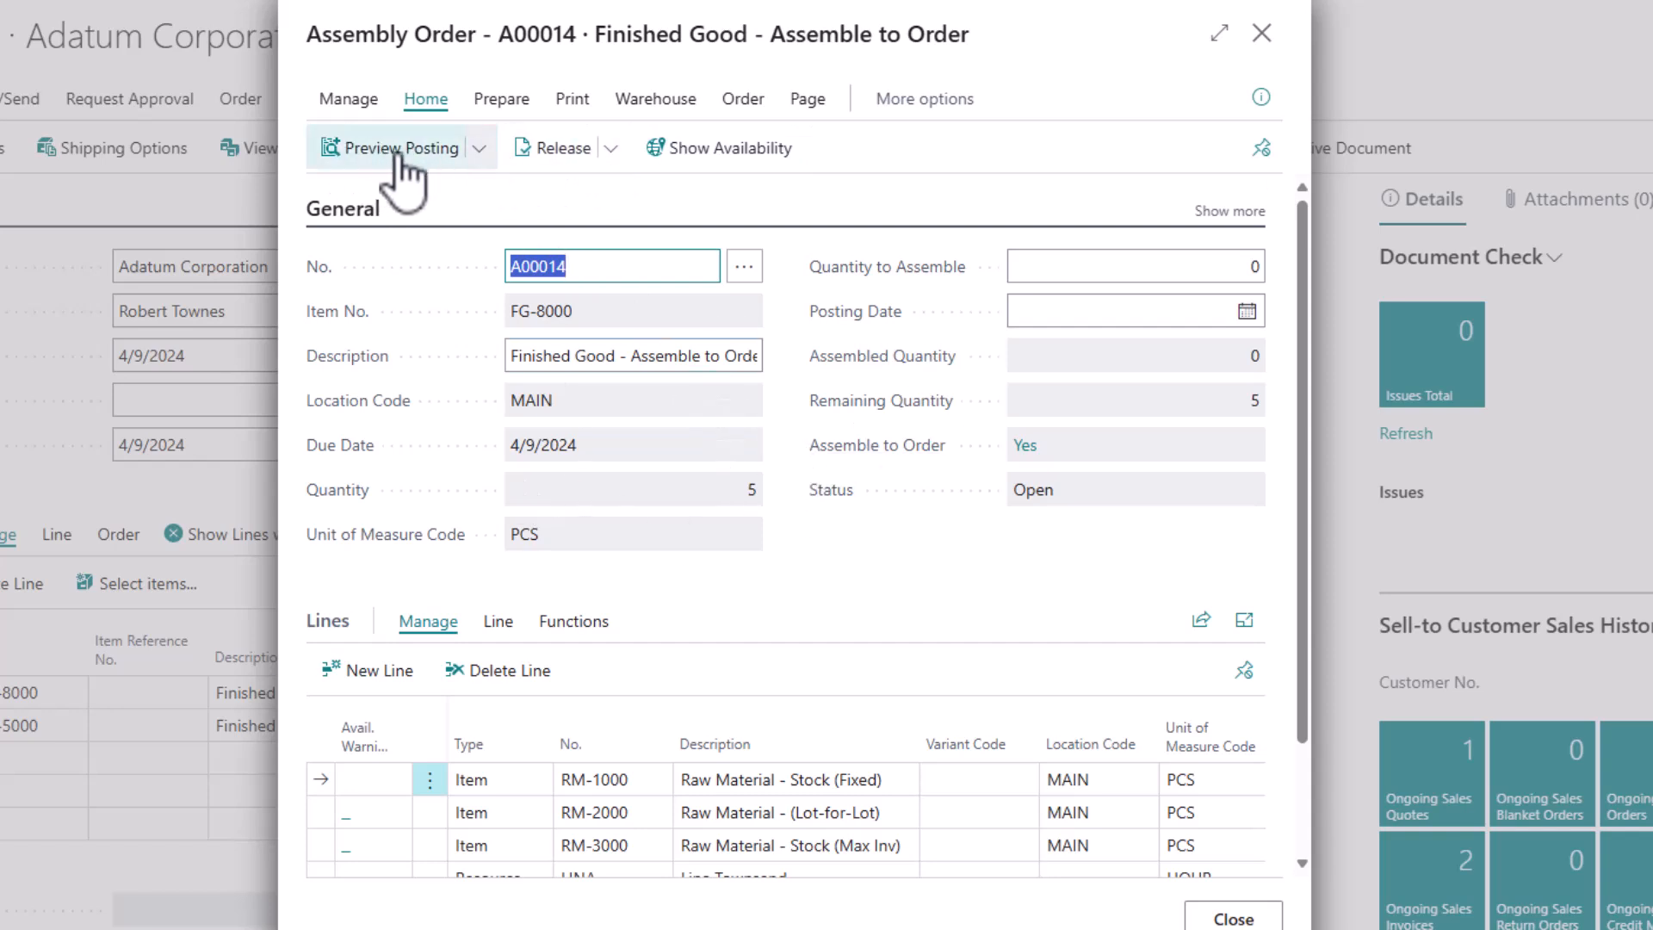
{"action": "scroll", "coordinate": [869, 580], "scroll_direction": "down", "scroll_amount": 1}
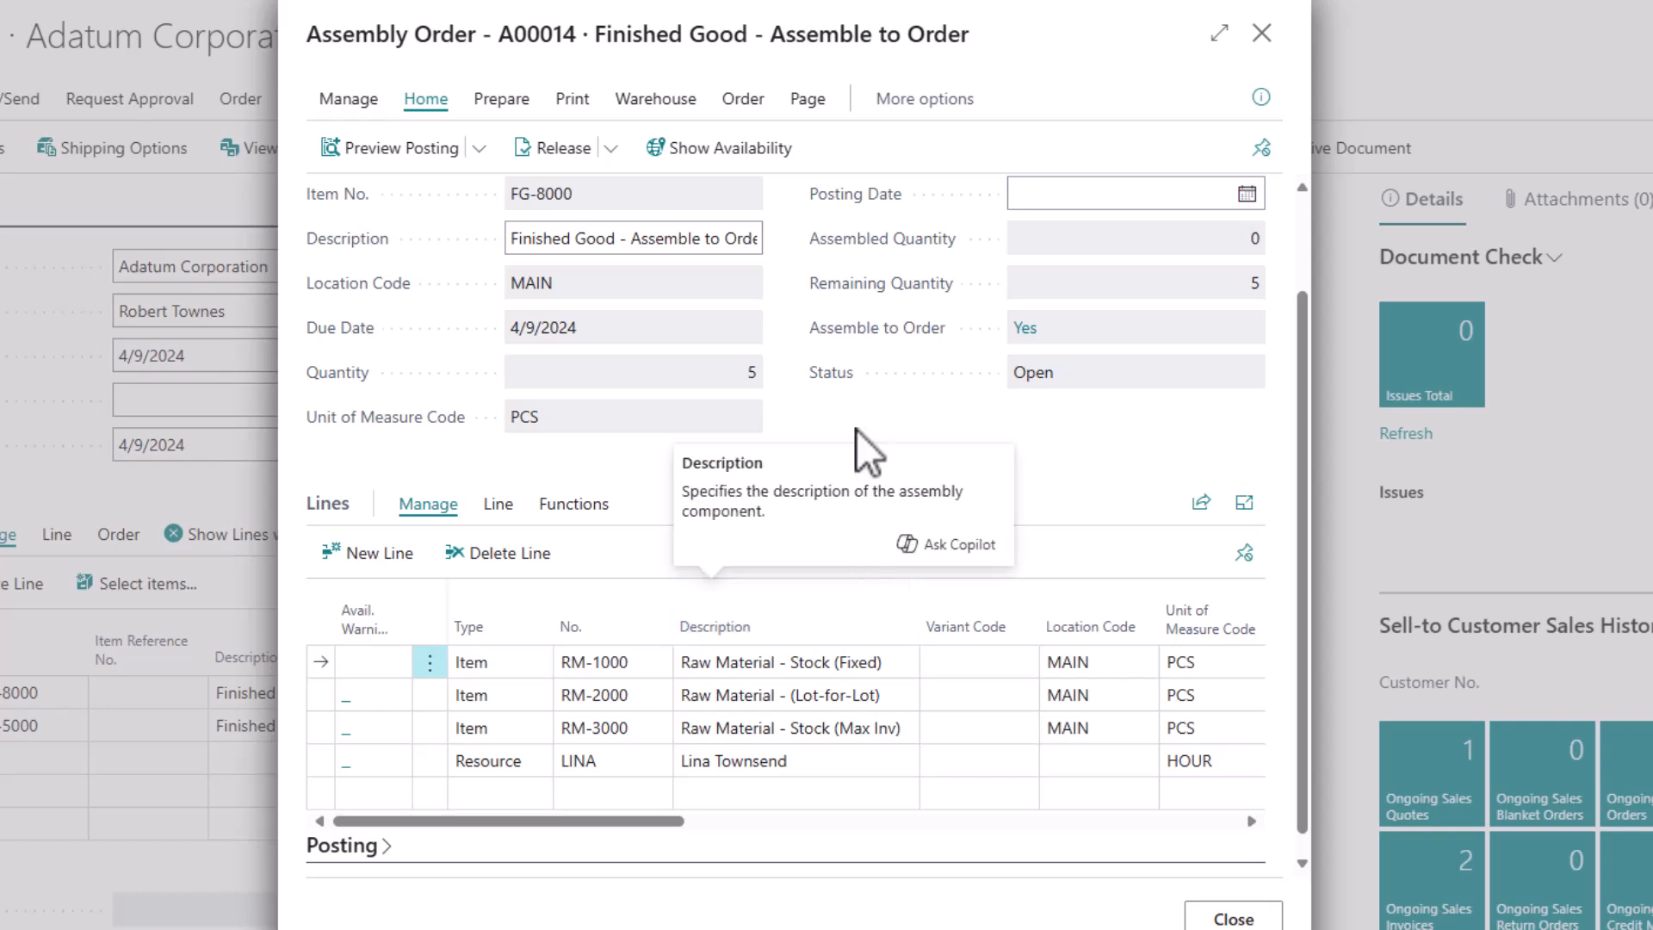
{"action": "left_click", "coordinate": [1261, 37]}
{"action": "left_click", "coordinate": [1261, 36]}
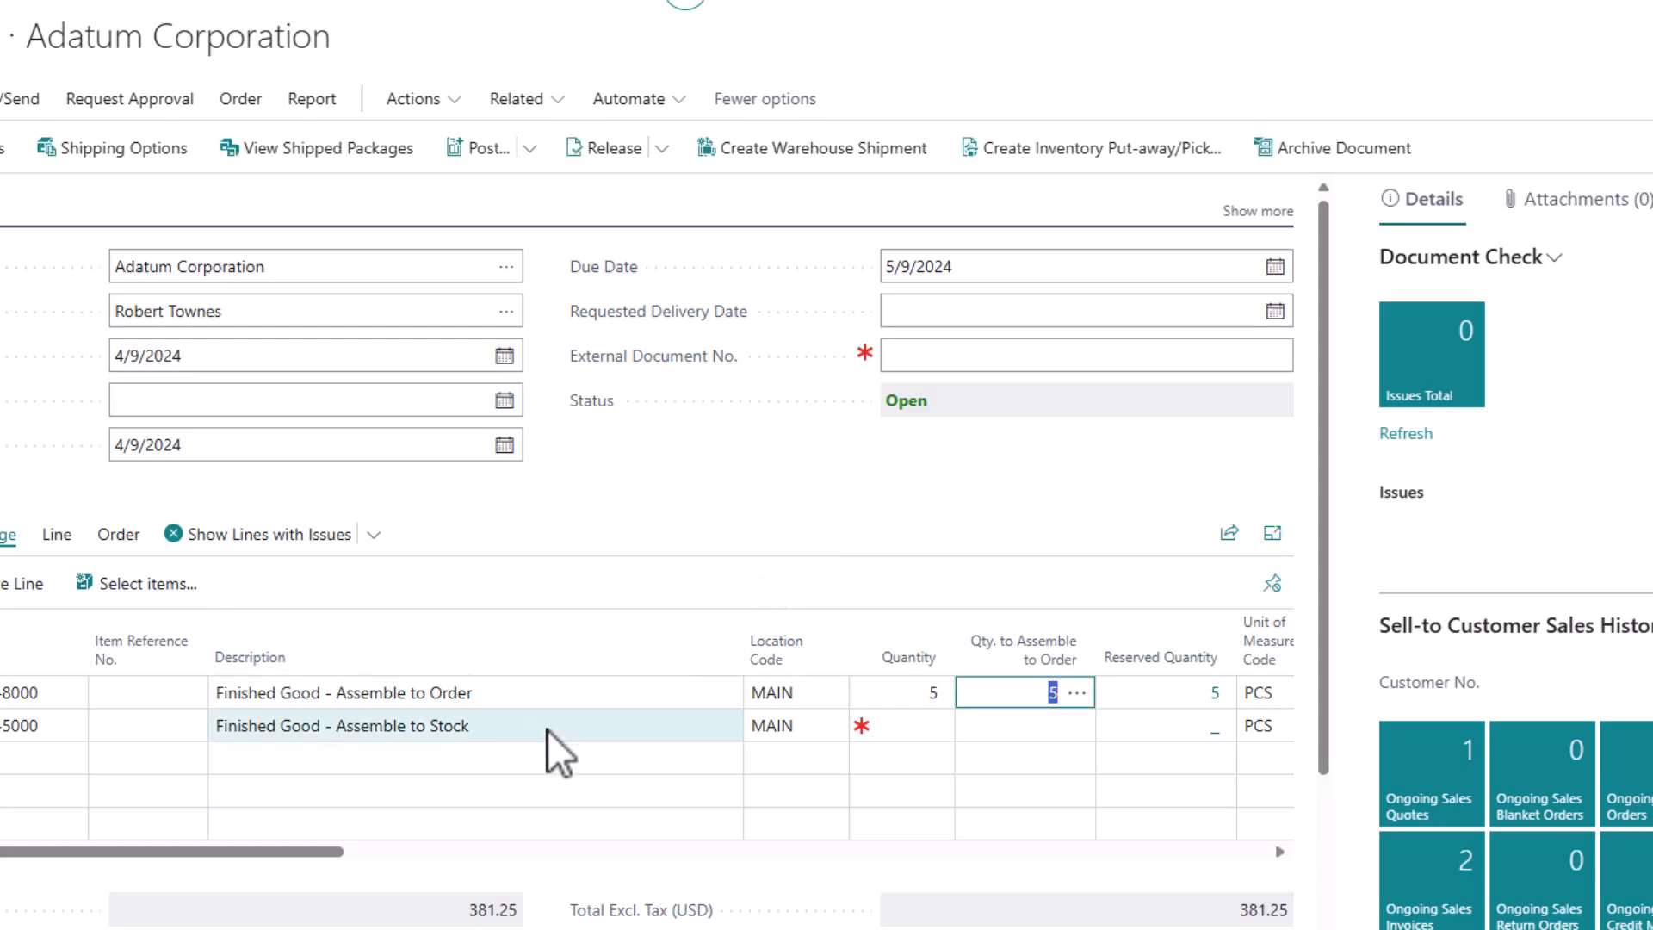
Set the quantity of the FG-5000 assemble-to-stock sales line to 10
{"action": "left_click", "coordinate": [921, 728]}
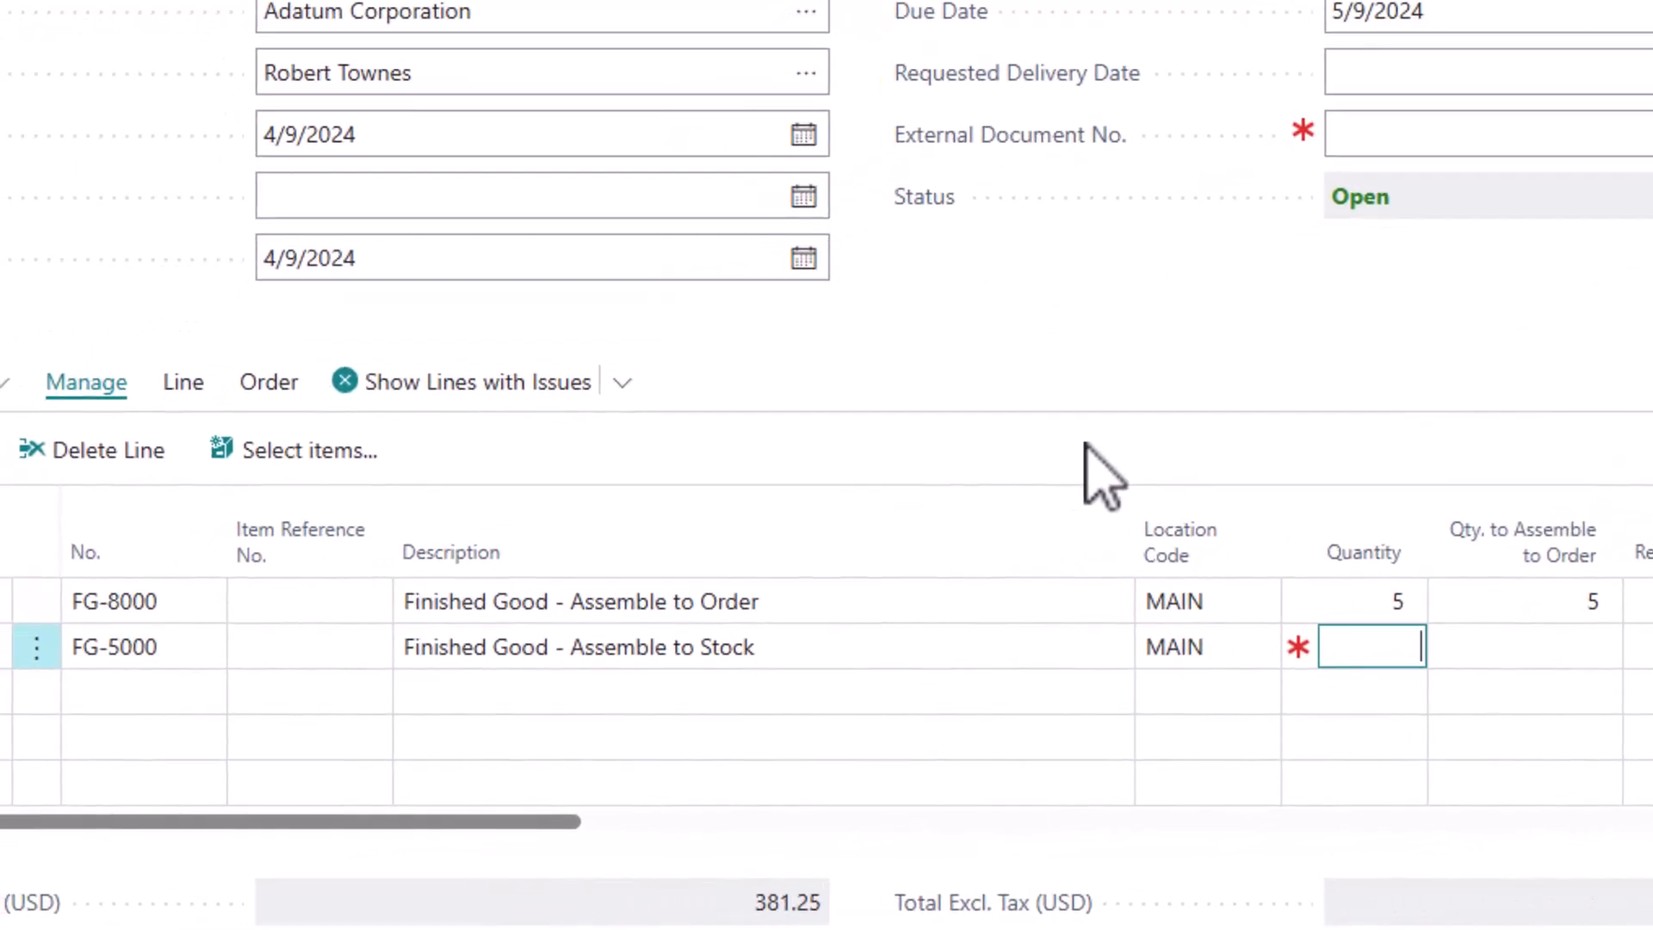
{"action": "type", "text": "10"}
{"action": "key", "text": "Tab"}
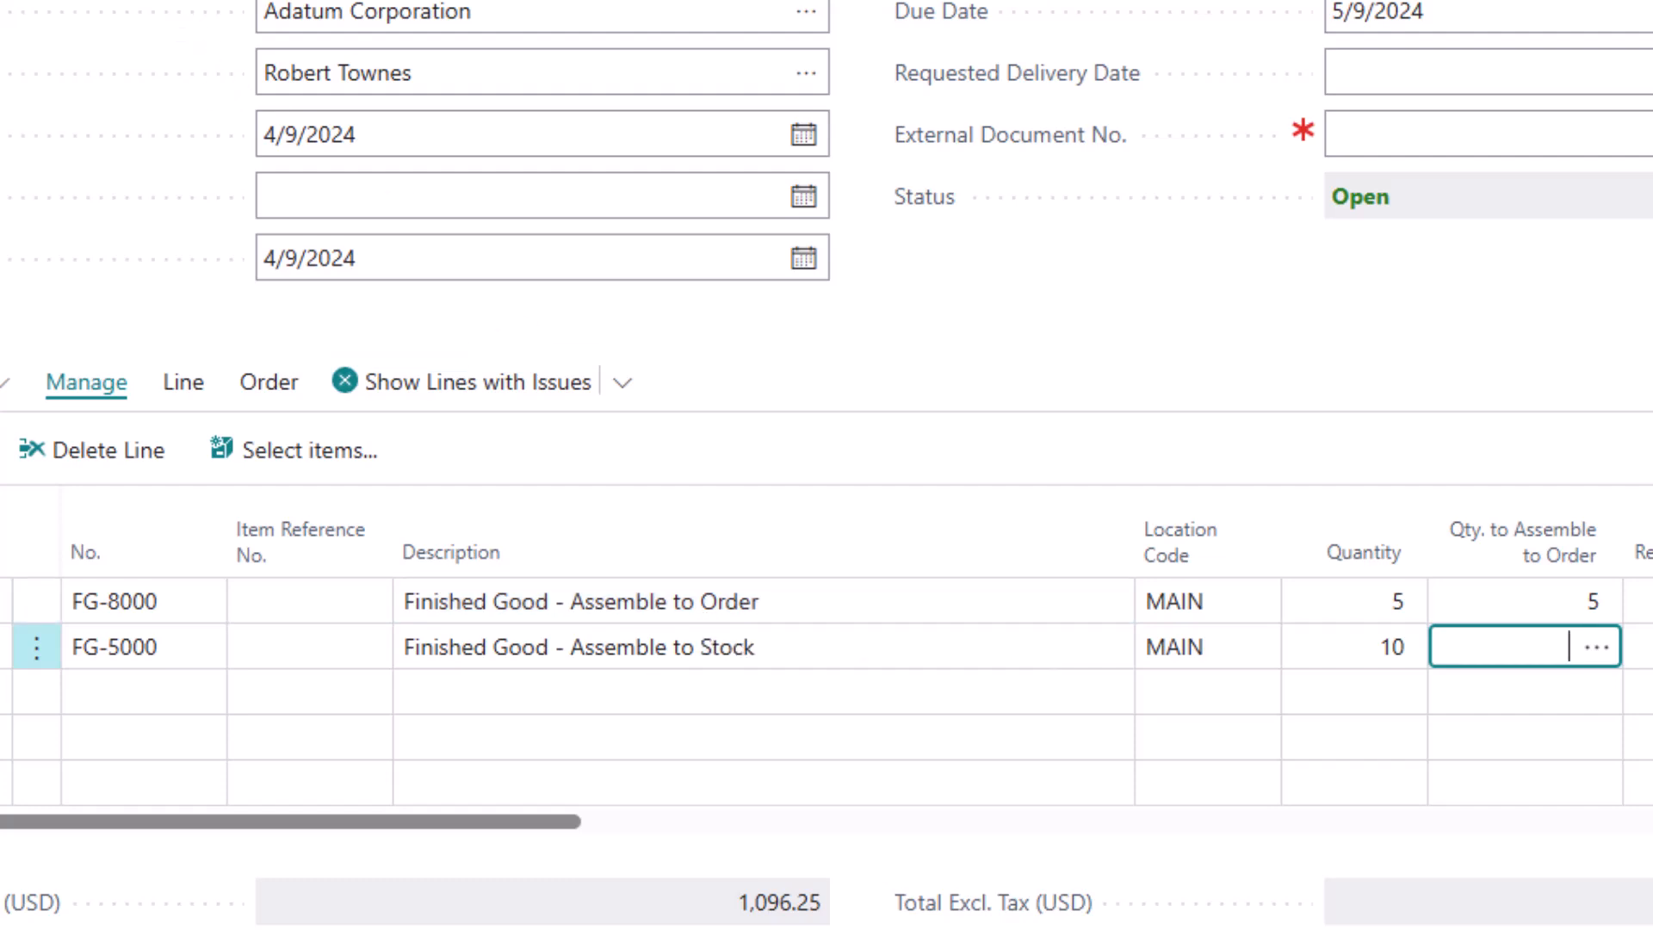
Open the FG-5000 item card from its sales line and check the Assembly Policy options in the replenishment settings
{"action": "left_click", "coordinate": [197, 654]}
{"action": "left_click", "coordinate": [203, 646]}
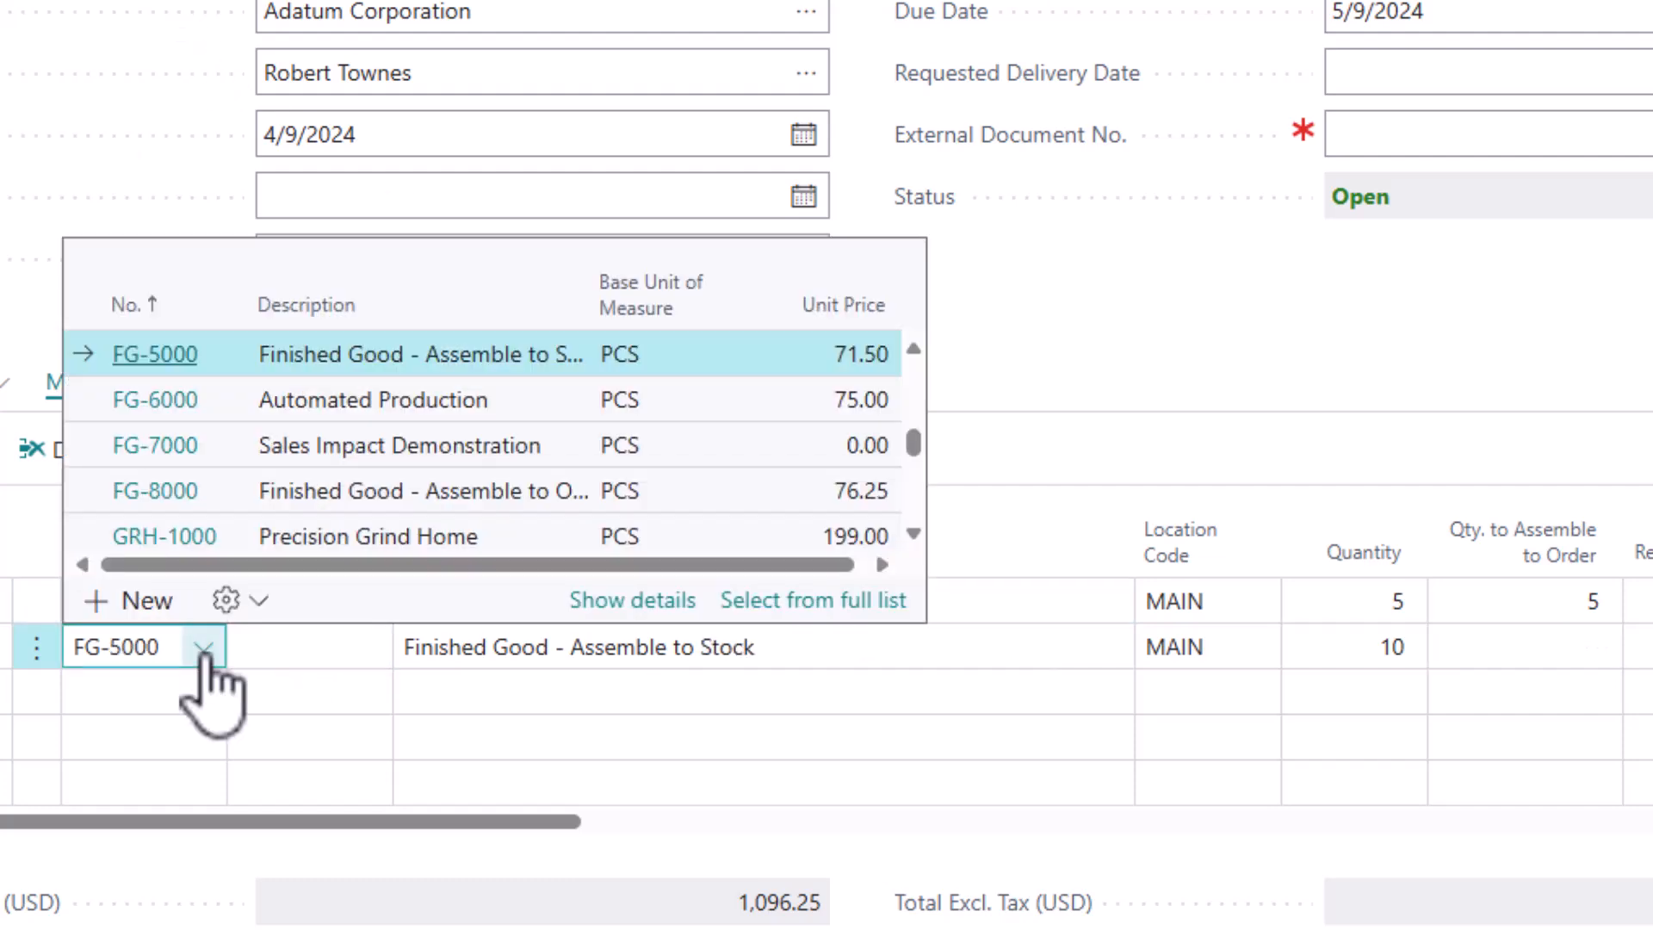
{"action": "left_click", "coordinate": [613, 607]}
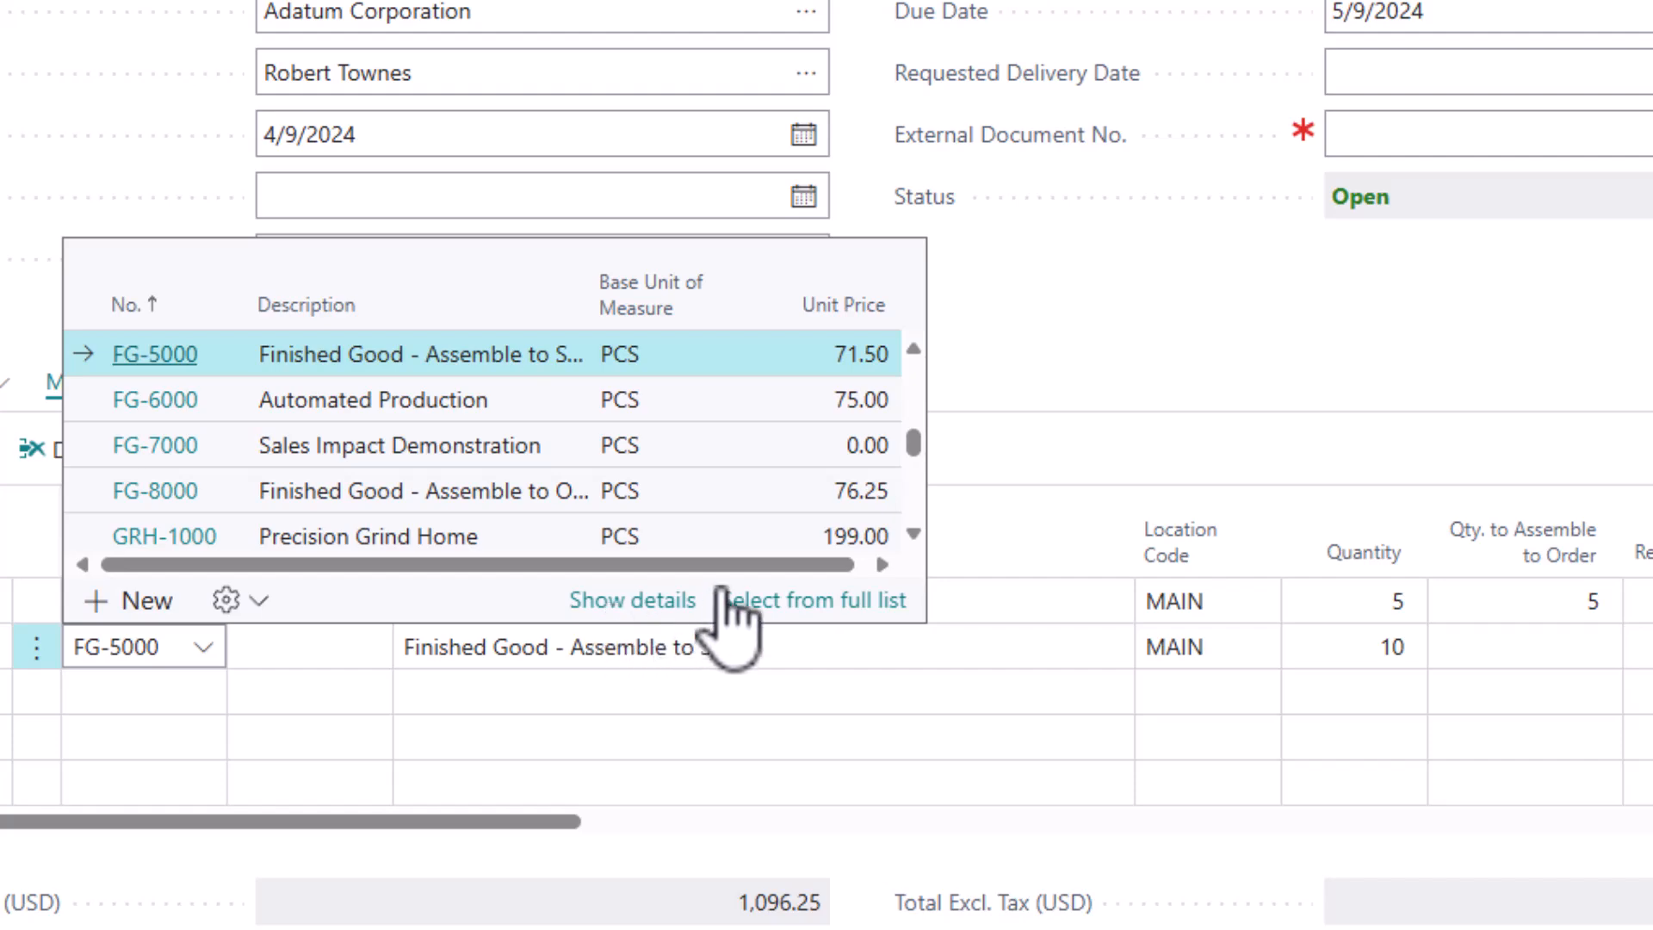
{"action": "scroll", "coordinate": [971, 577], "scroll_direction": "down", "scroll_amount": 3}
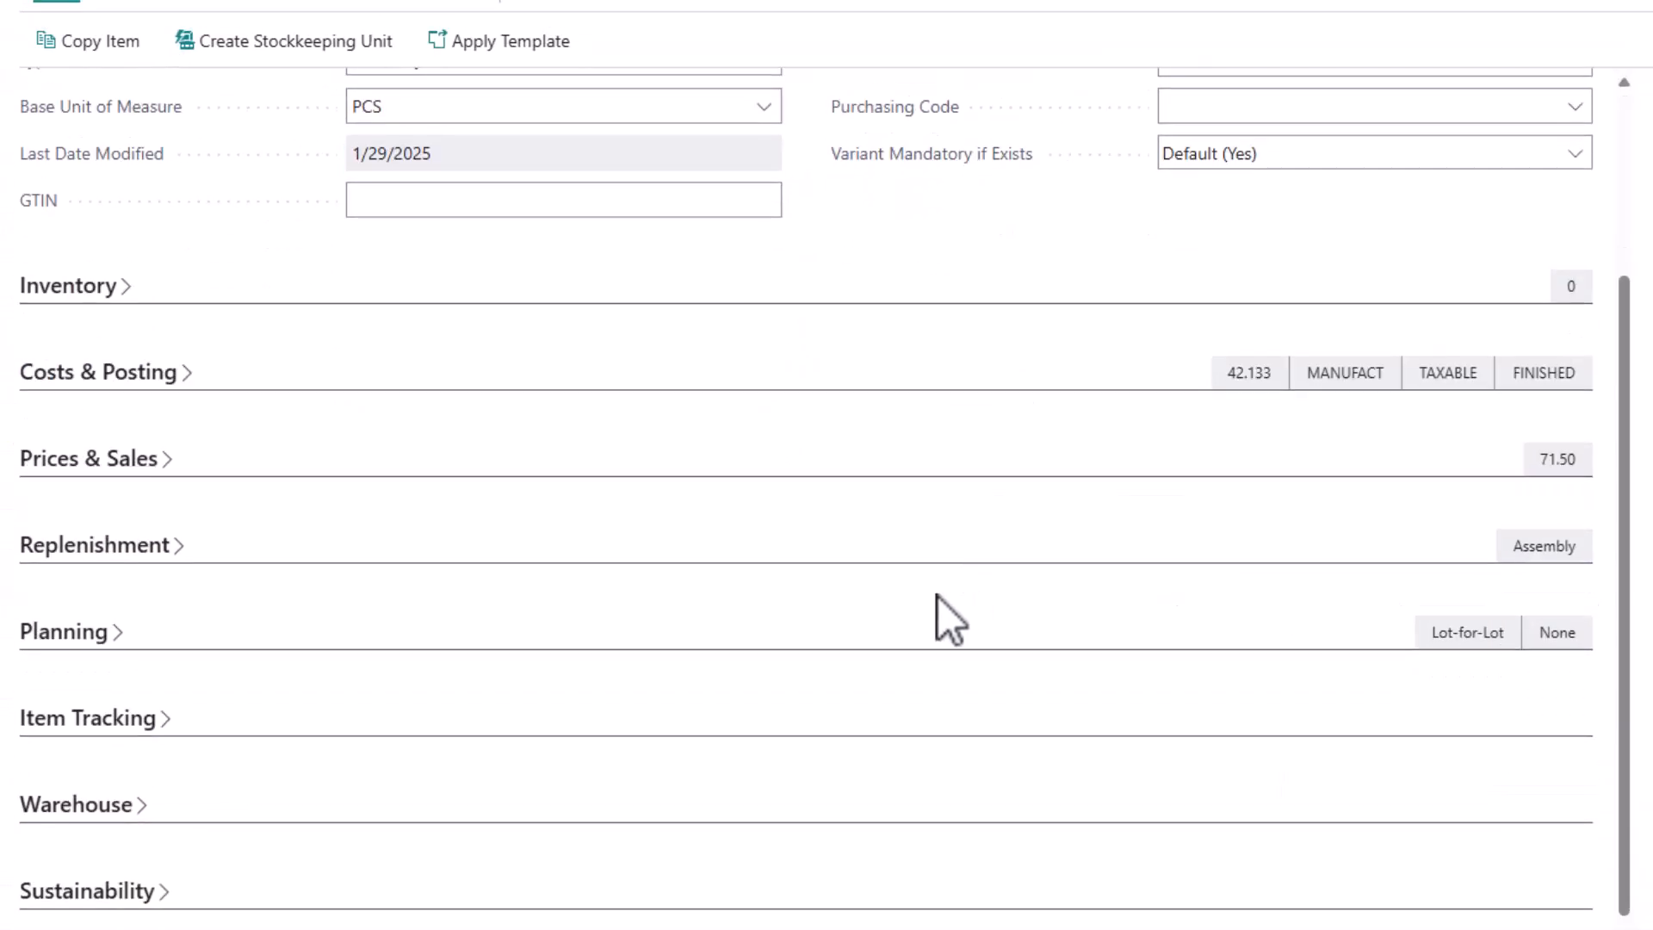
{"action": "left_click", "coordinate": [120, 545]}
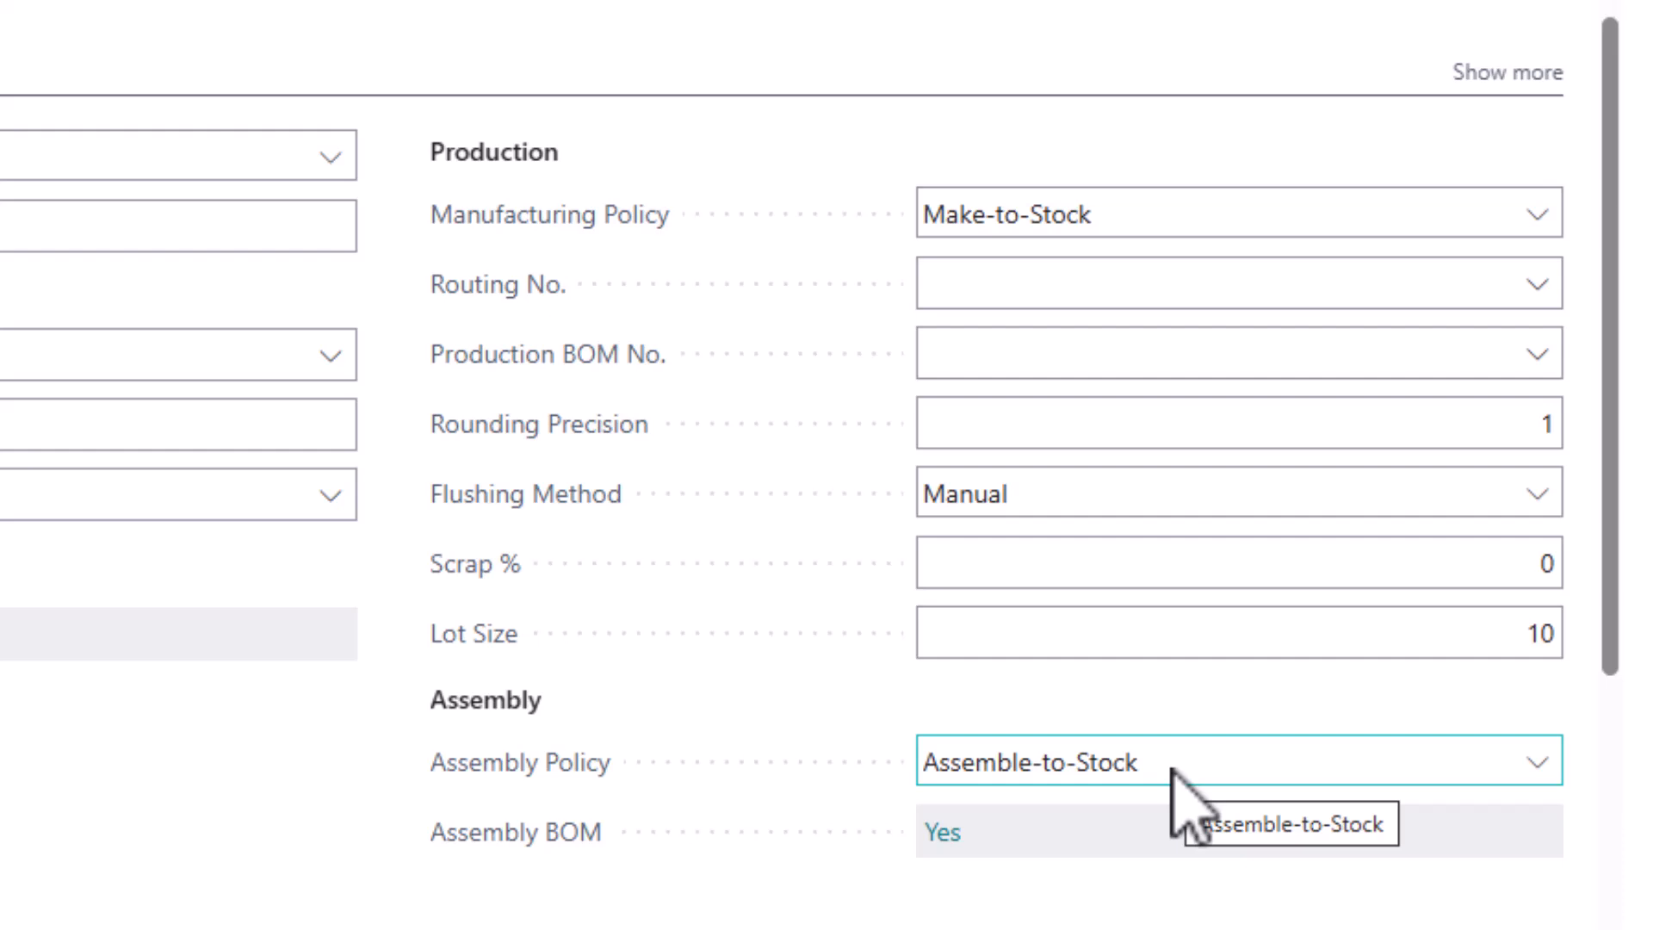
{"action": "left_click", "coordinate": [1173, 768]}
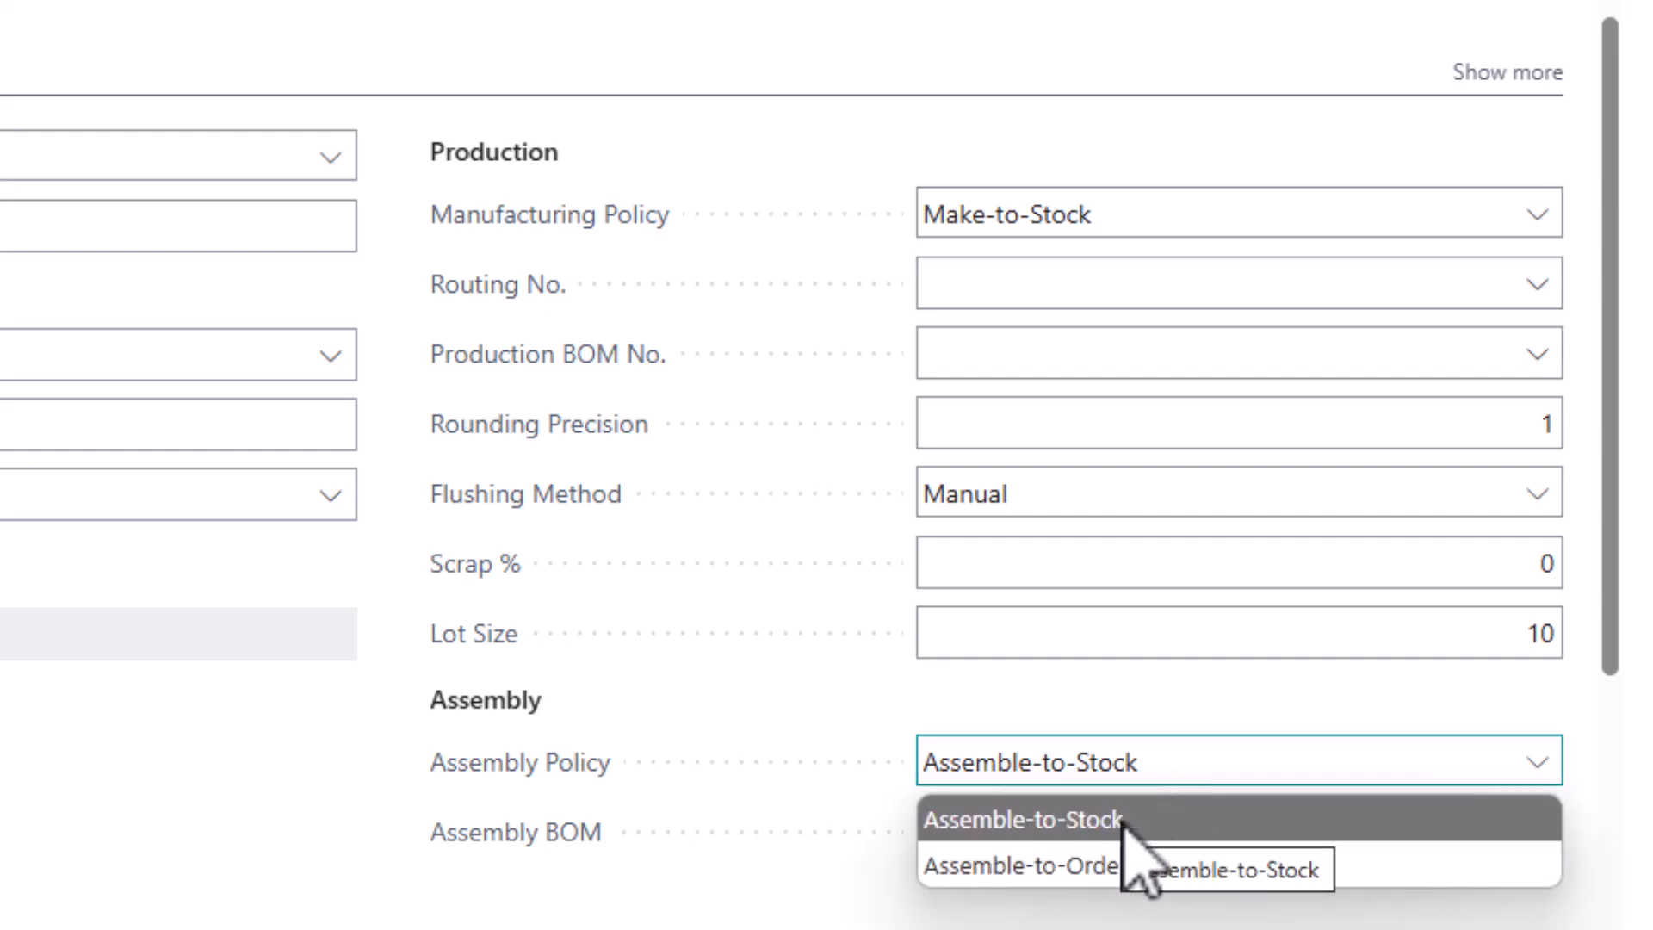
{"action": "left_click", "coordinate": [1168, 693]}
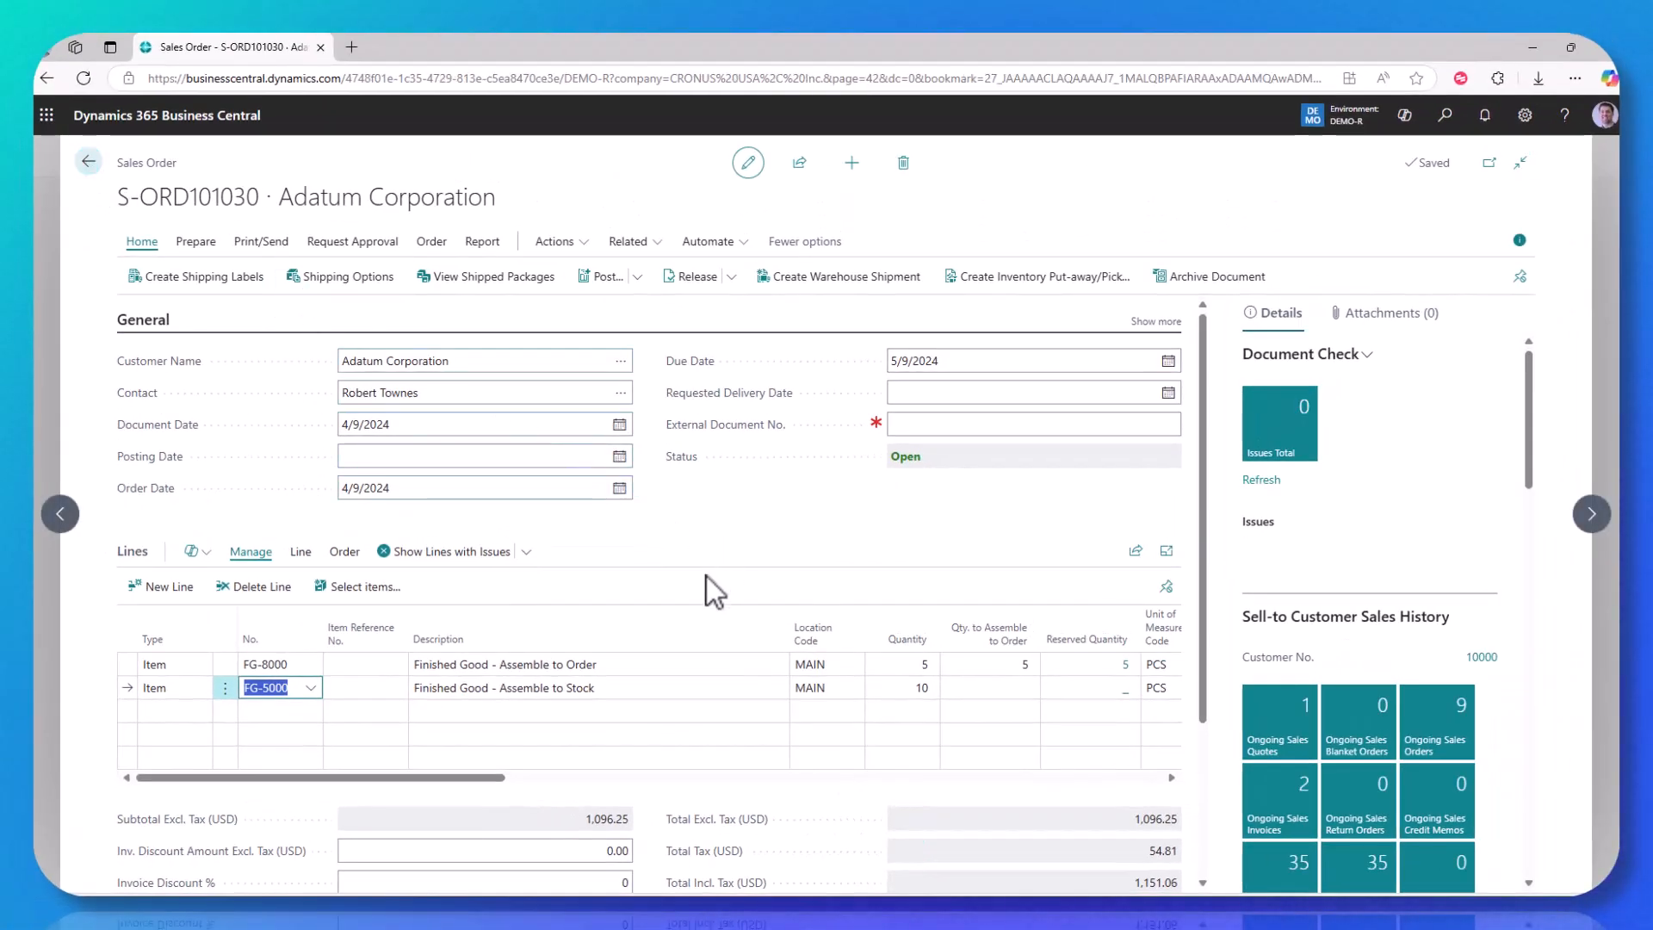
Leave the sales order, open the Assembly Orders list from the home page, and create a new assembly order
{"action": "left_click", "coordinate": [87, 161]}
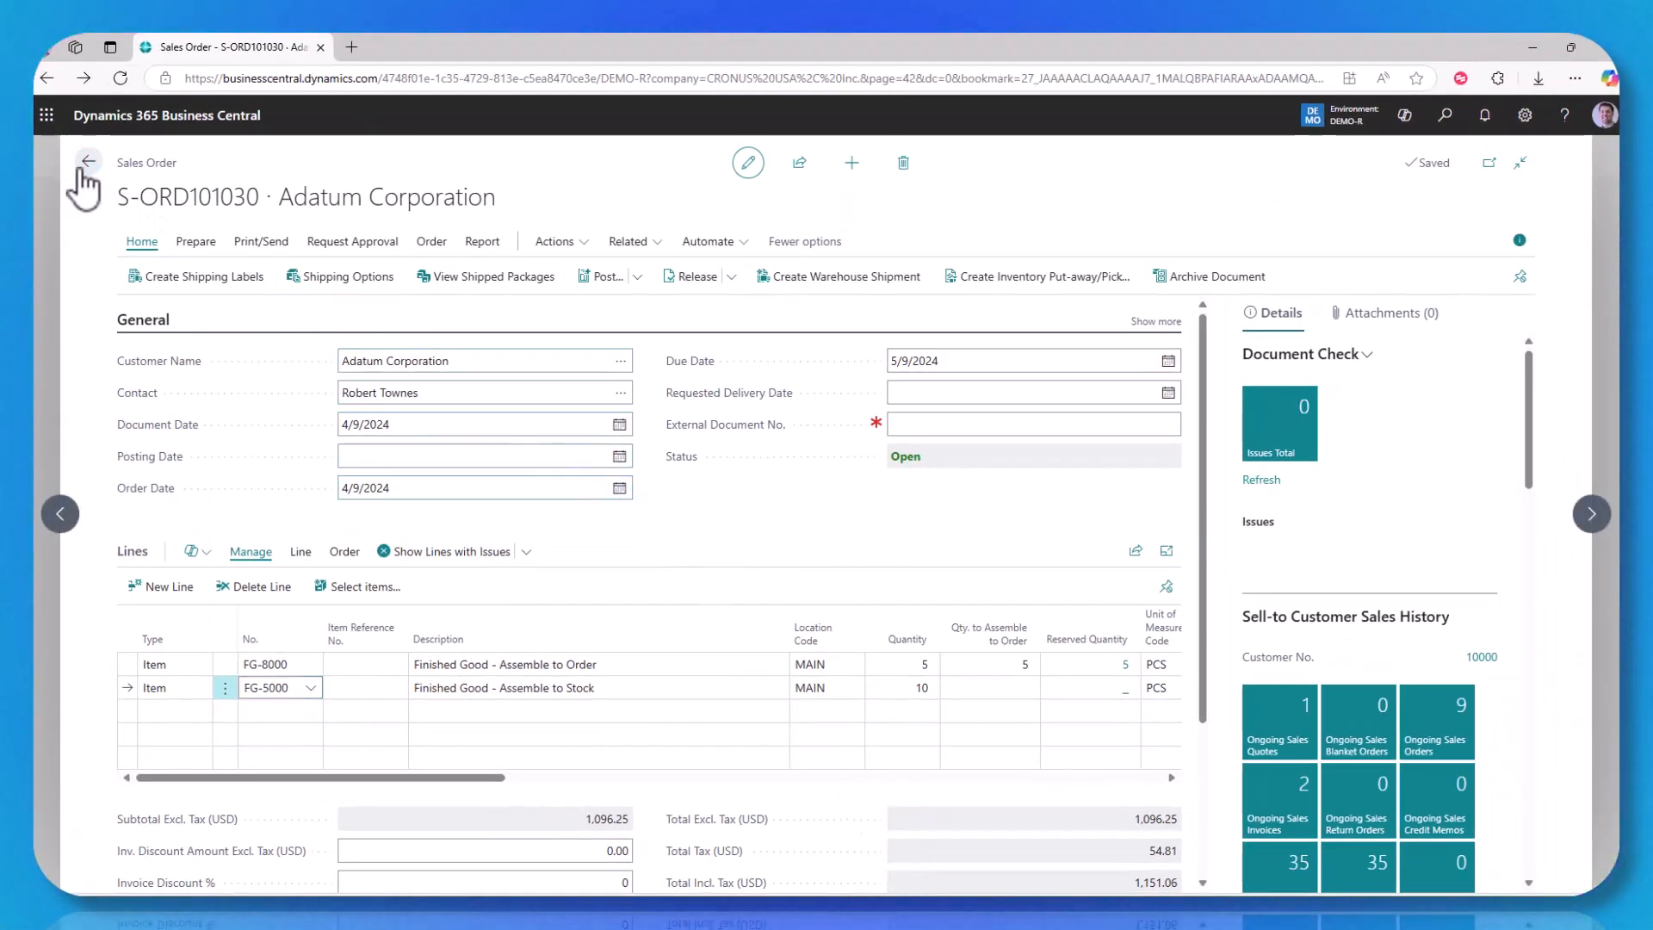
{"action": "left_click", "coordinate": [268, 164]}
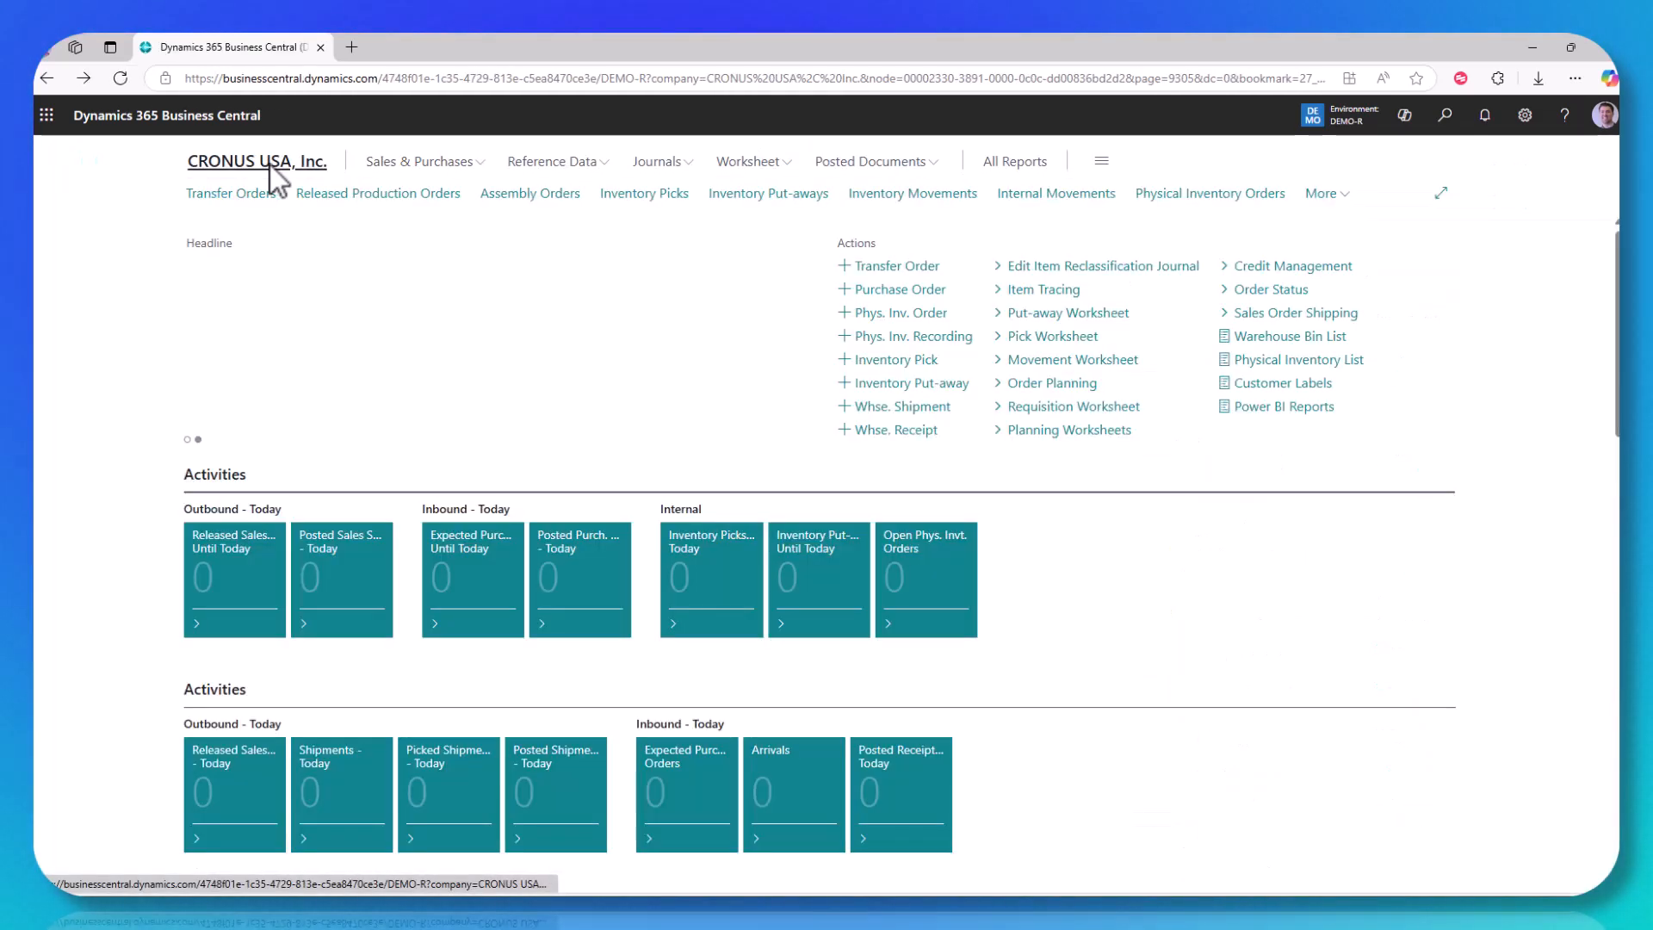
{"action": "left_click", "coordinate": [525, 196]}
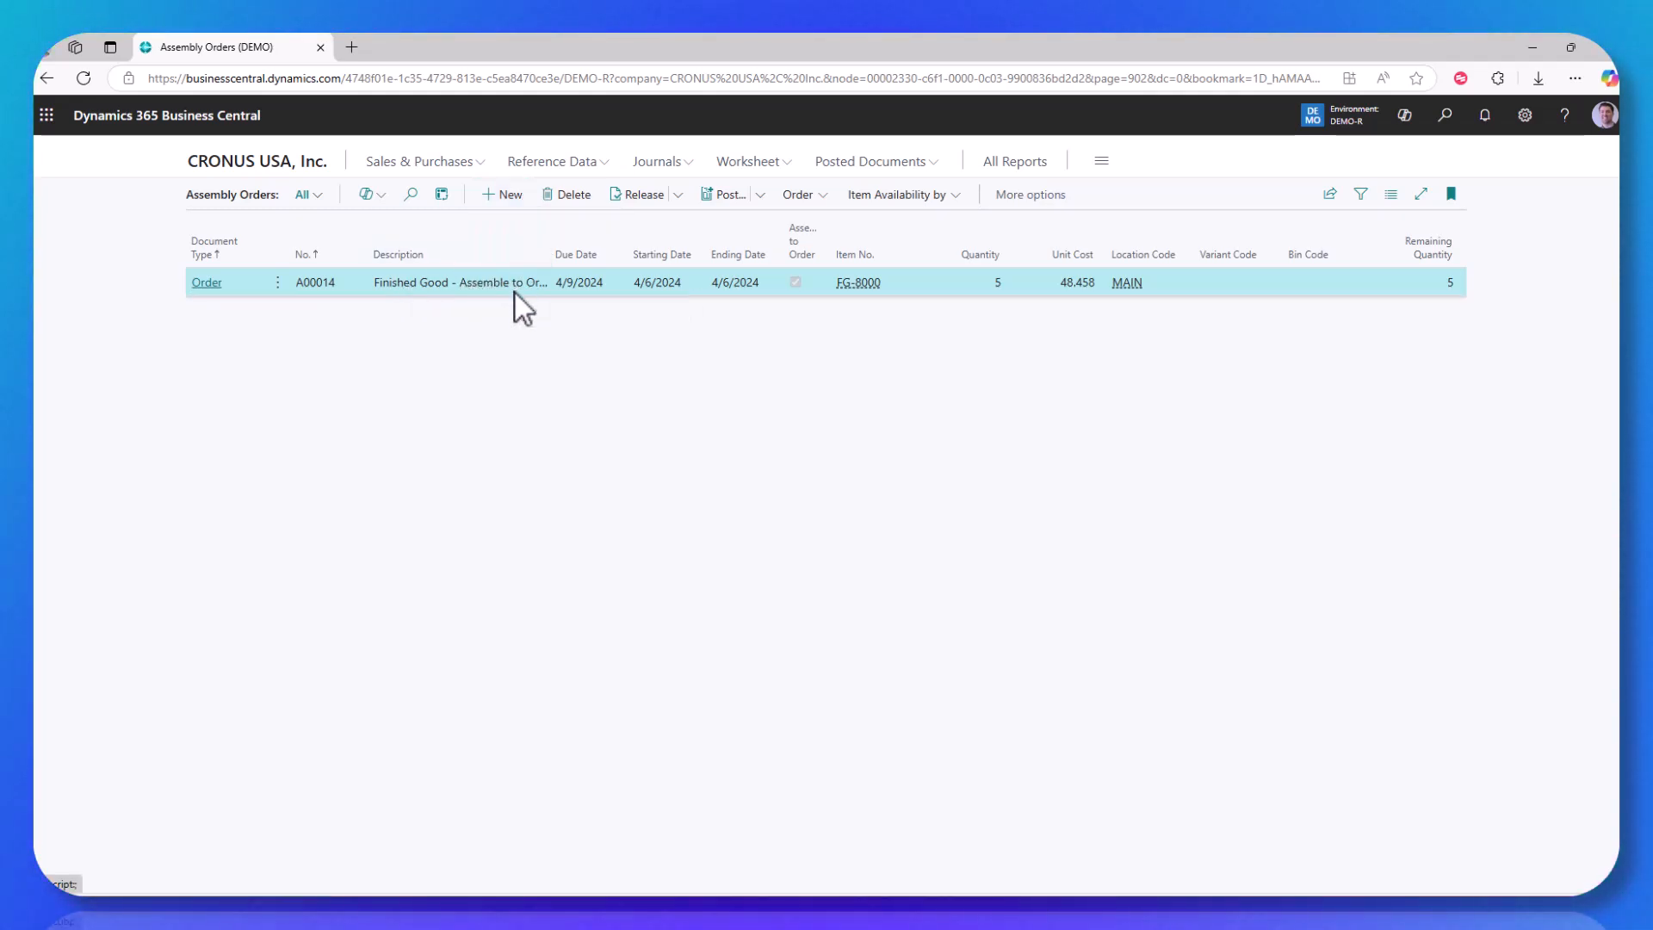
{"action": "left_click", "coordinate": [508, 202]}
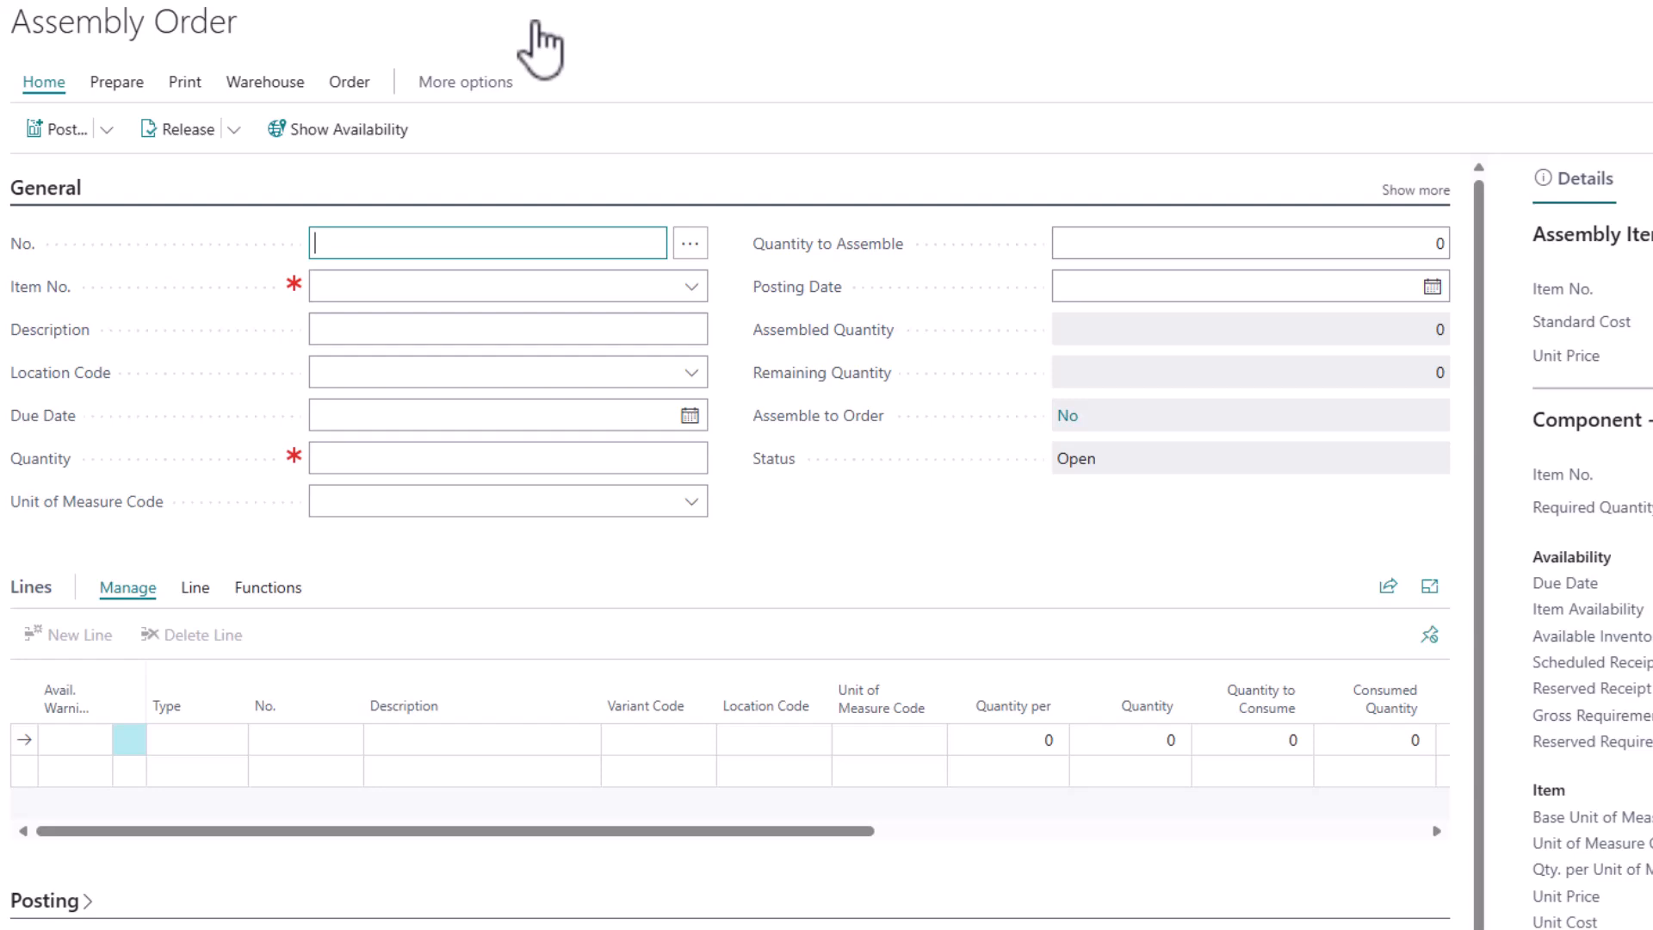
{"action": "key", "text": "Tab"}
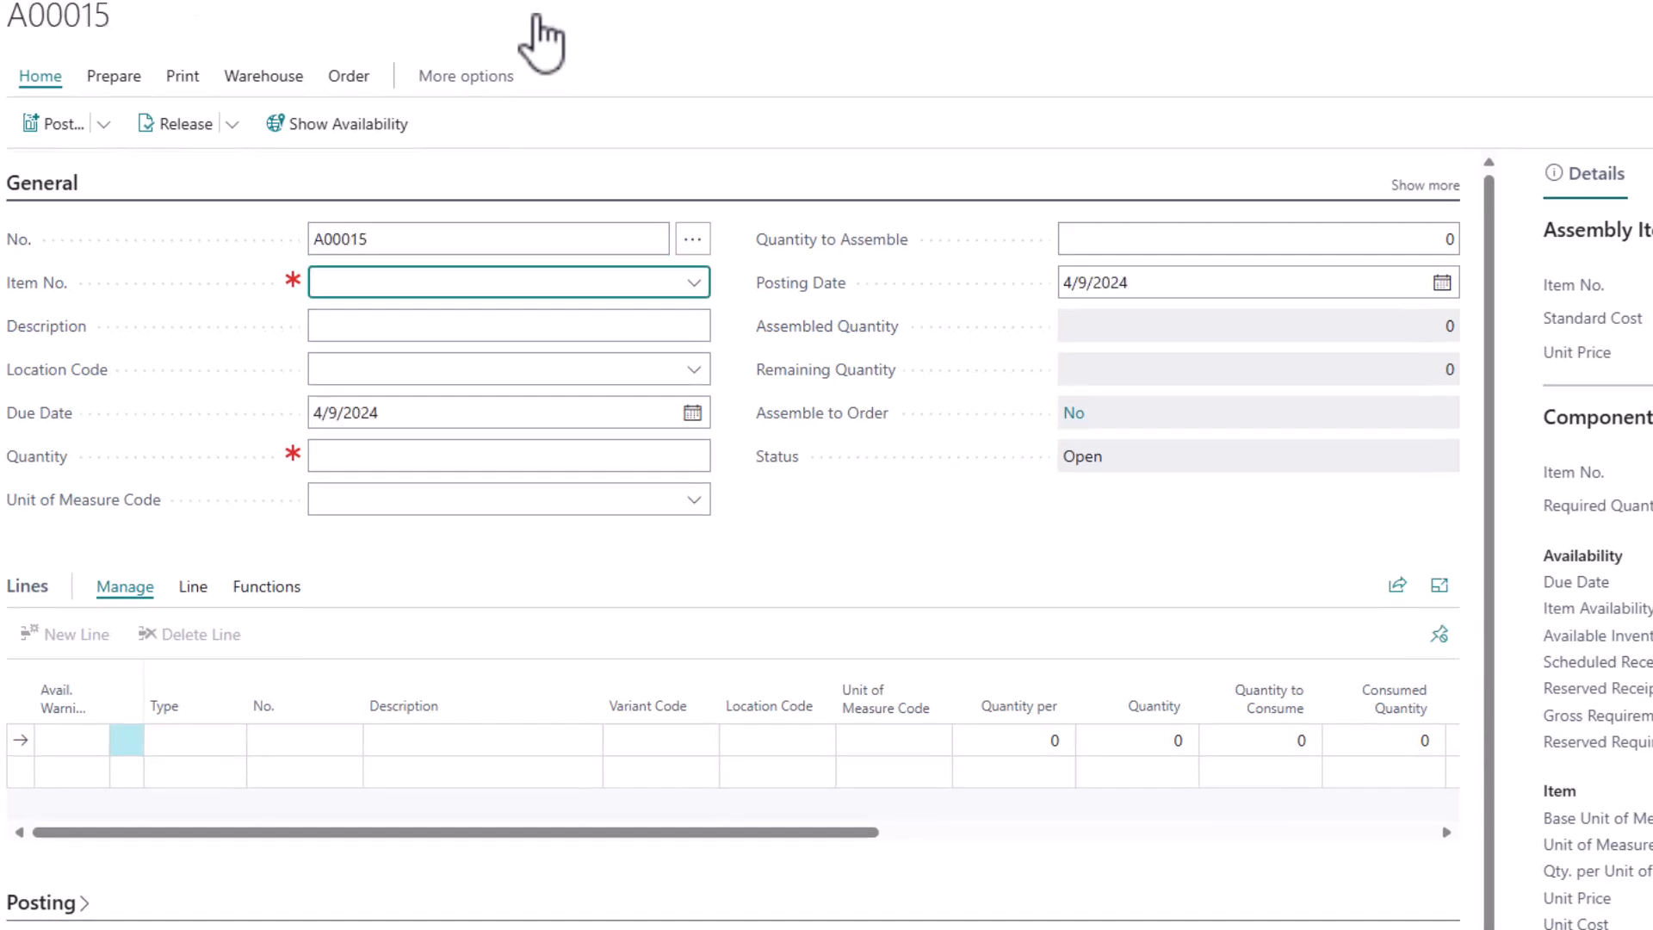
Set the new assembly order's item to FG-5000 and its location code to MAIN
{"action": "key", "text": "Tab"}
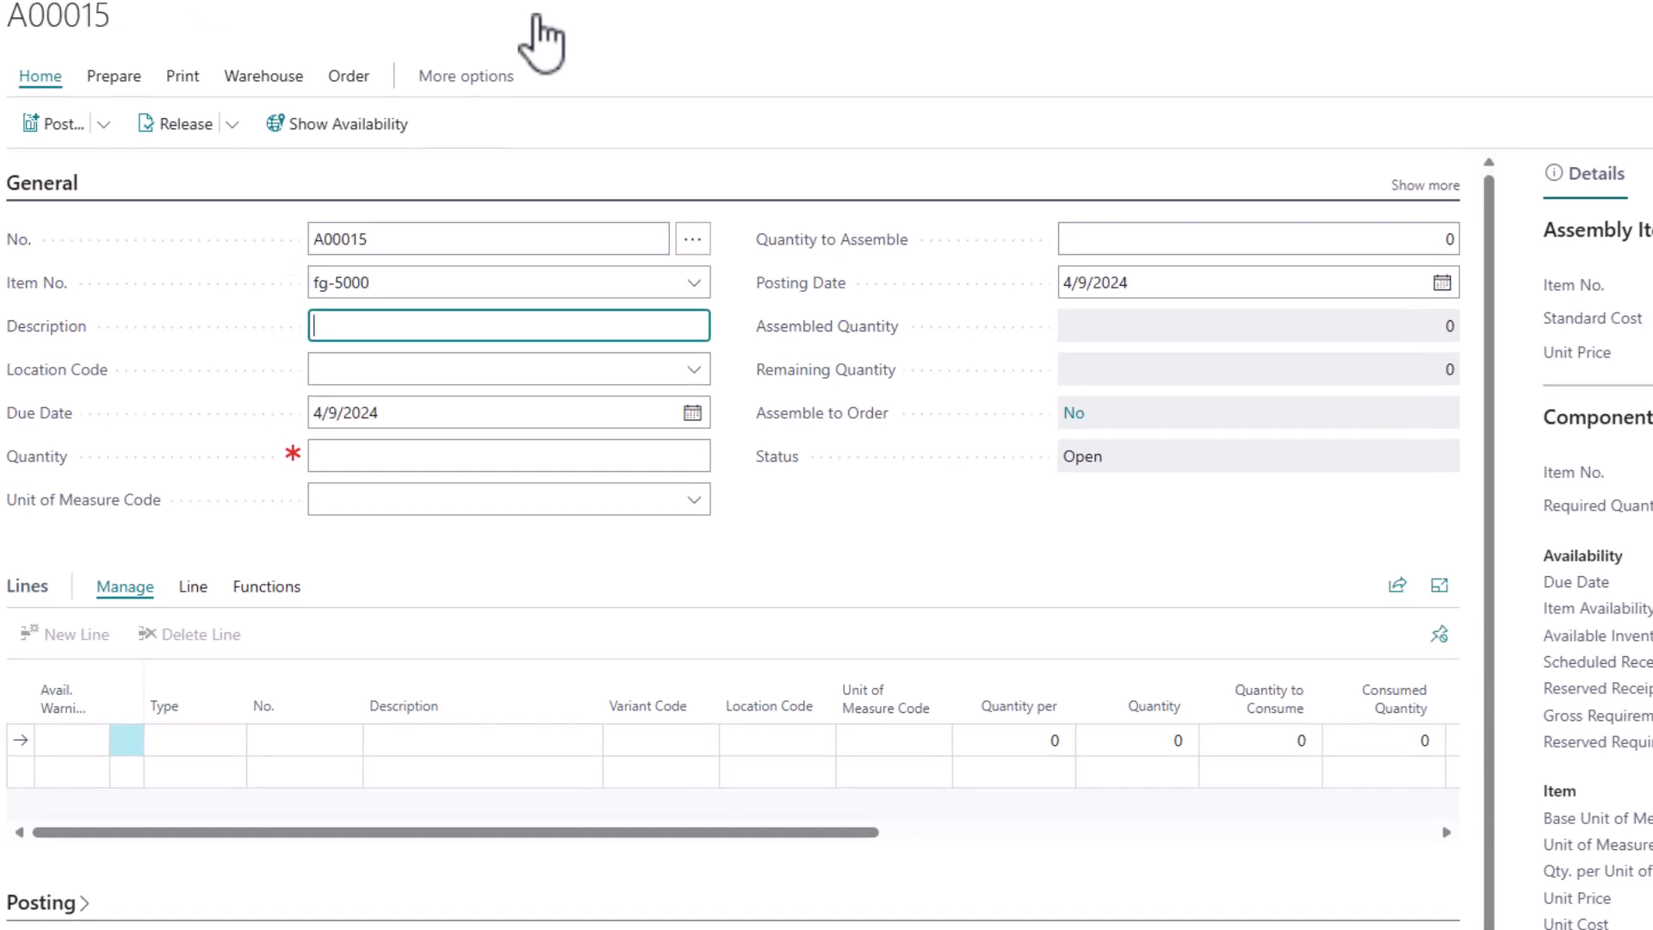
{"action": "key", "text": "Tab"}
{"action": "type", "text": "main"}
{"action": "key", "text": "Tab"}
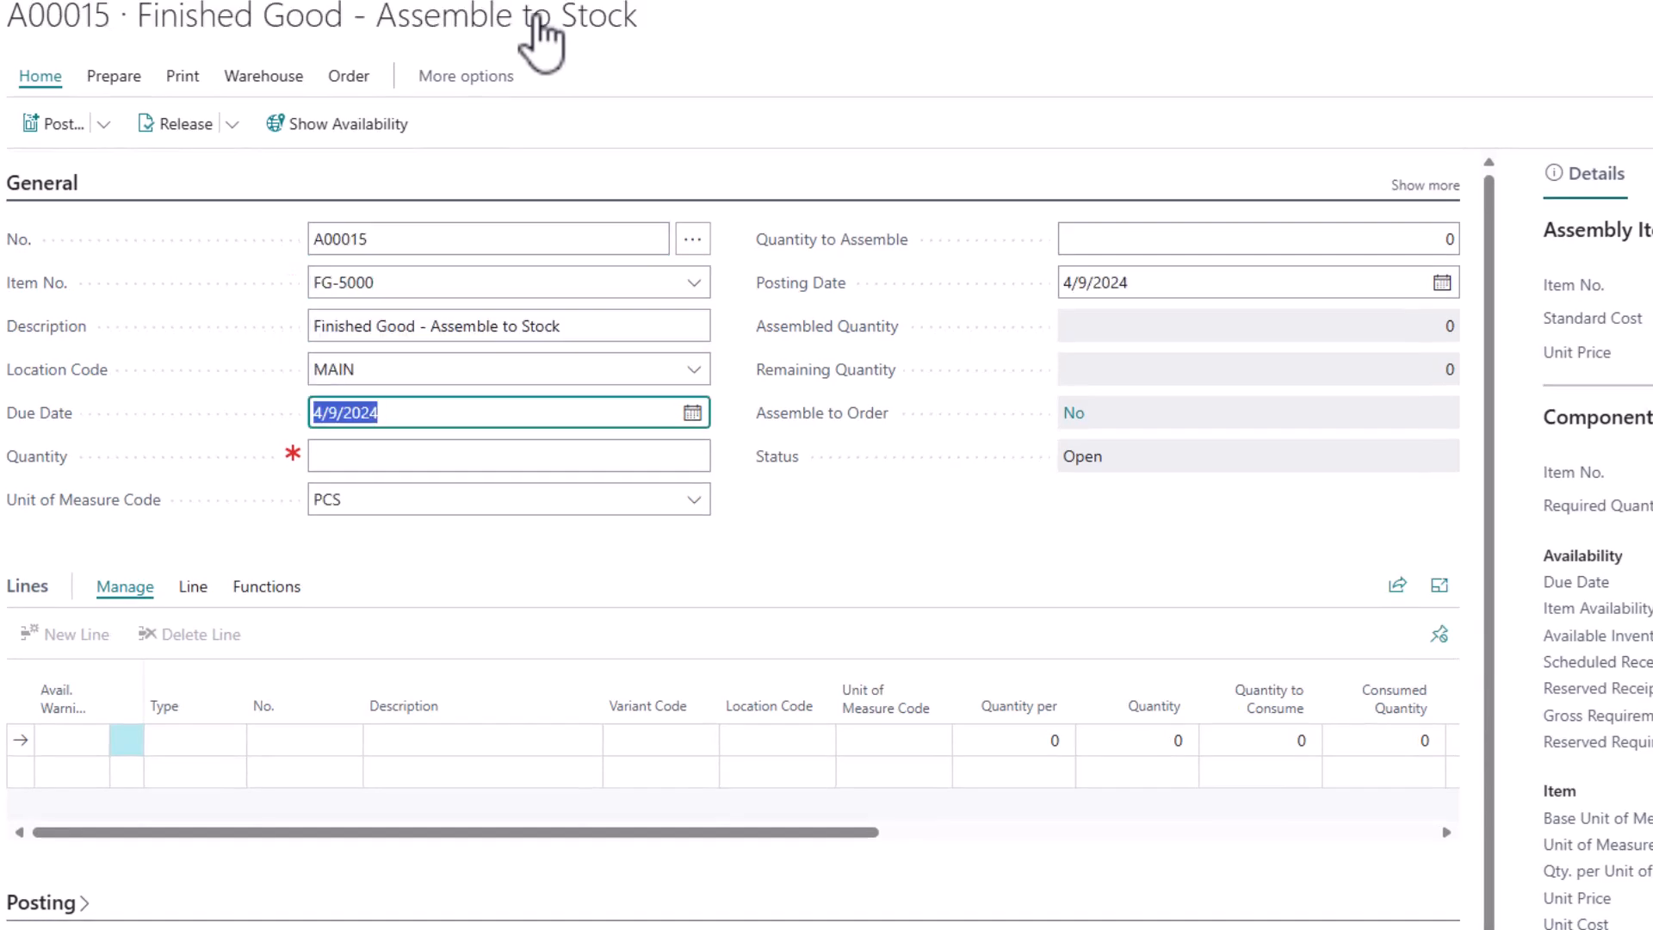
Set the assembly order's due date to 4/25/2024 and its quantity to 10
{"action": "type", "text": "4.25."}
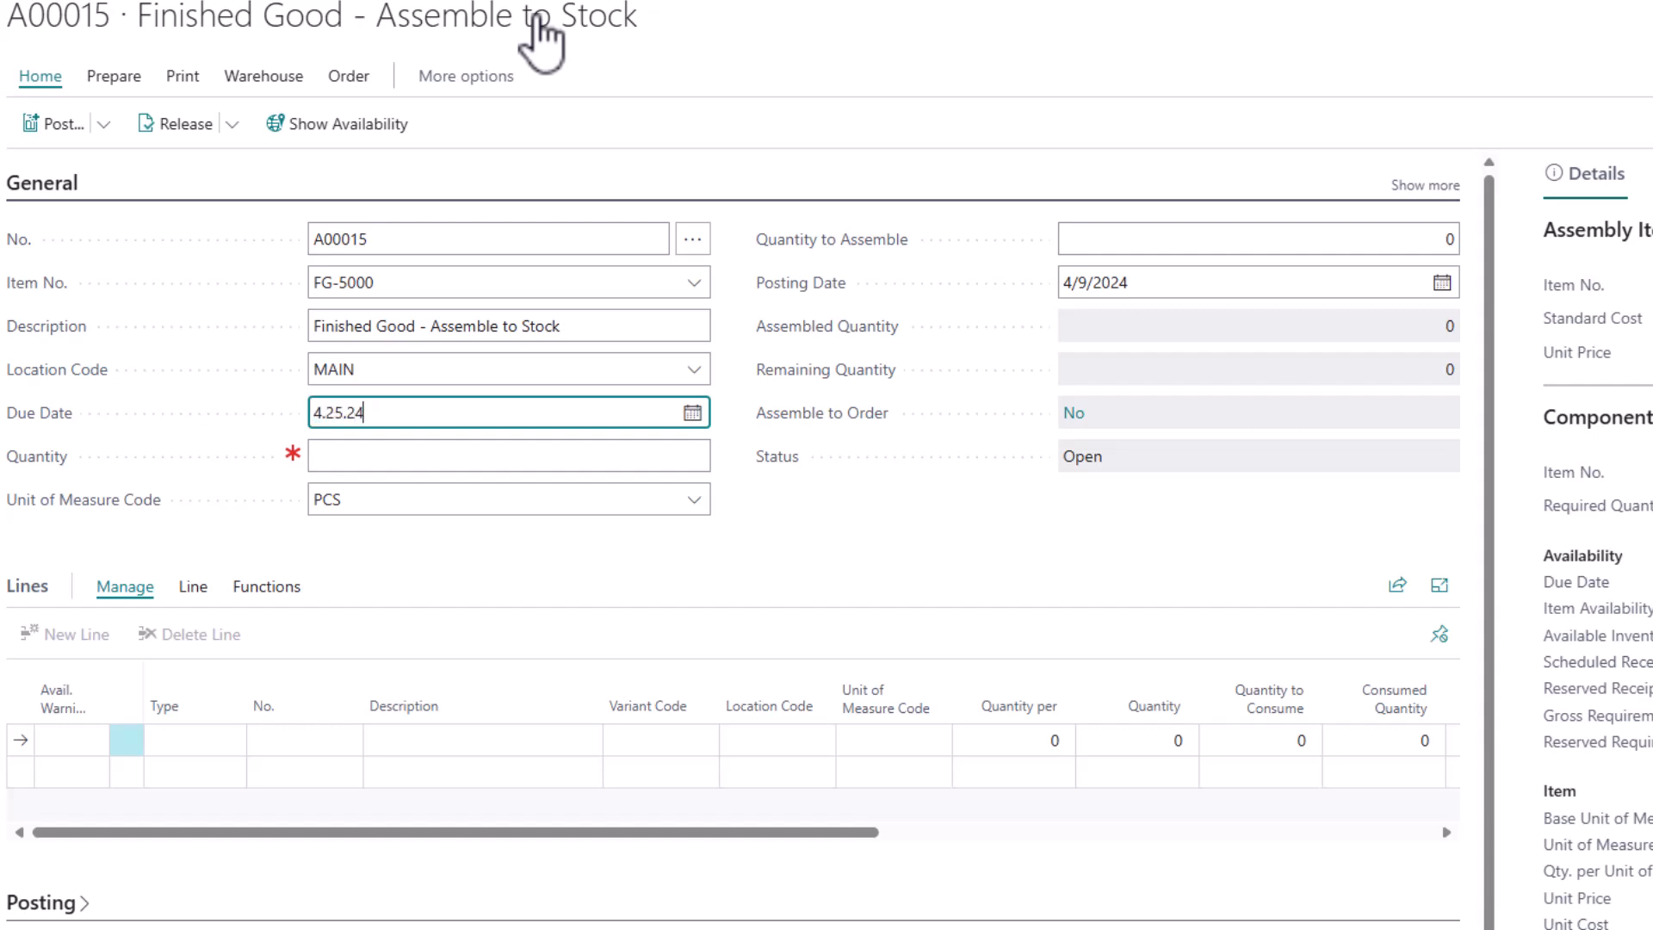
{"action": "key", "text": "Tab"}
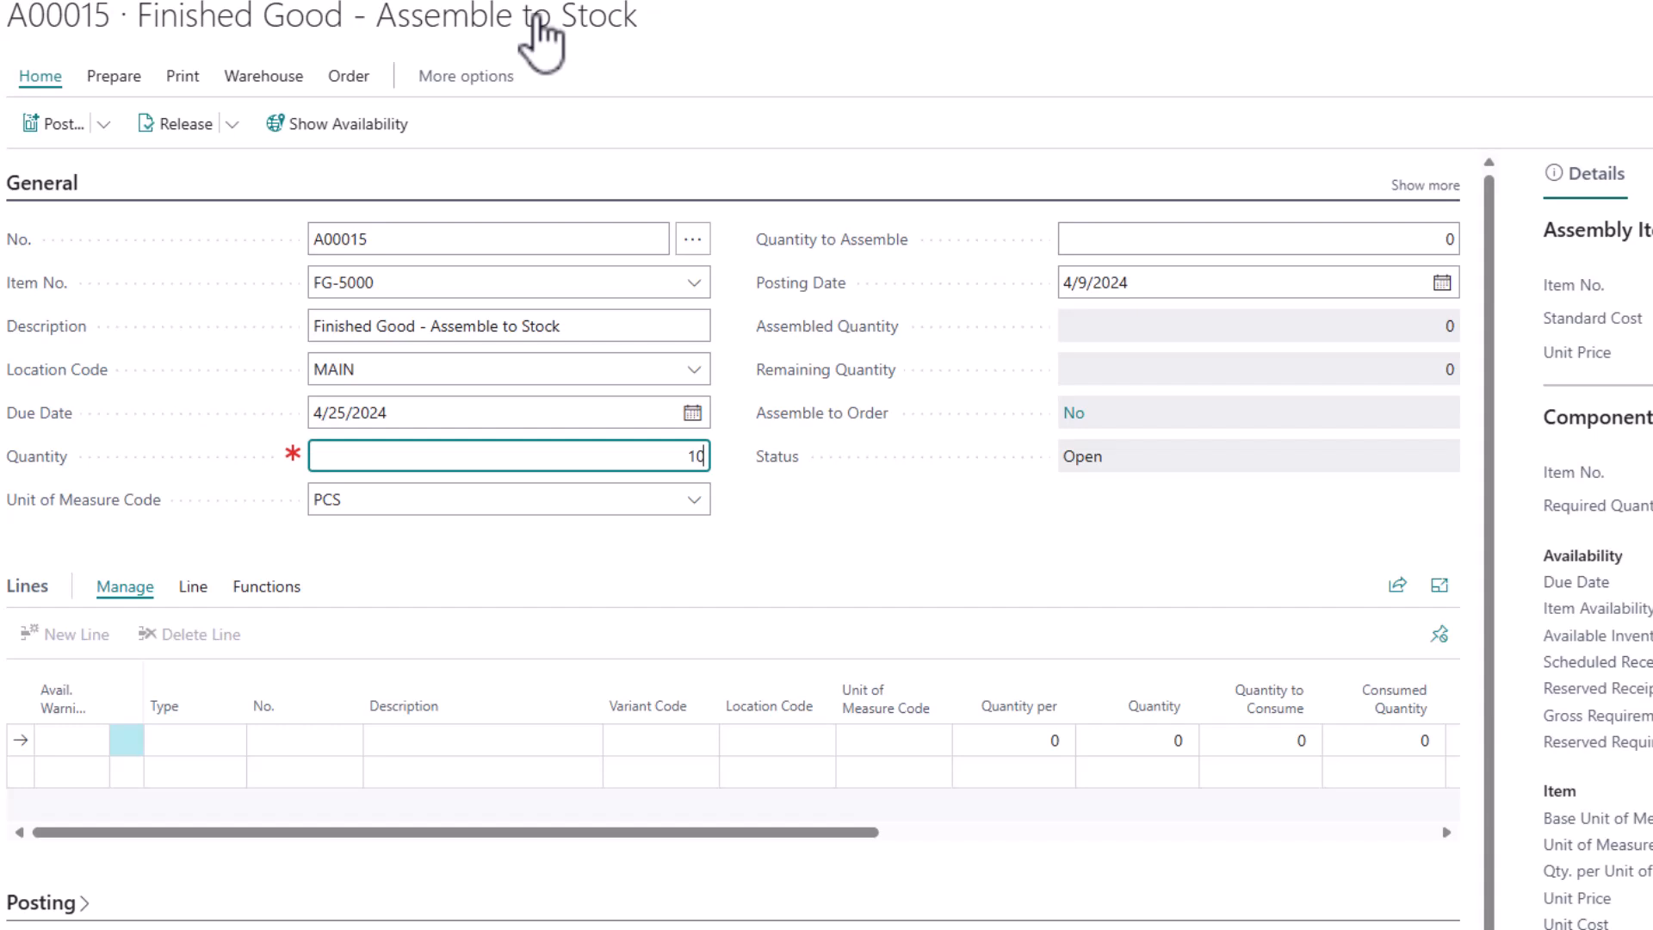
{"action": "type", "text": "10"}
{"action": "key", "text": "Tab"}
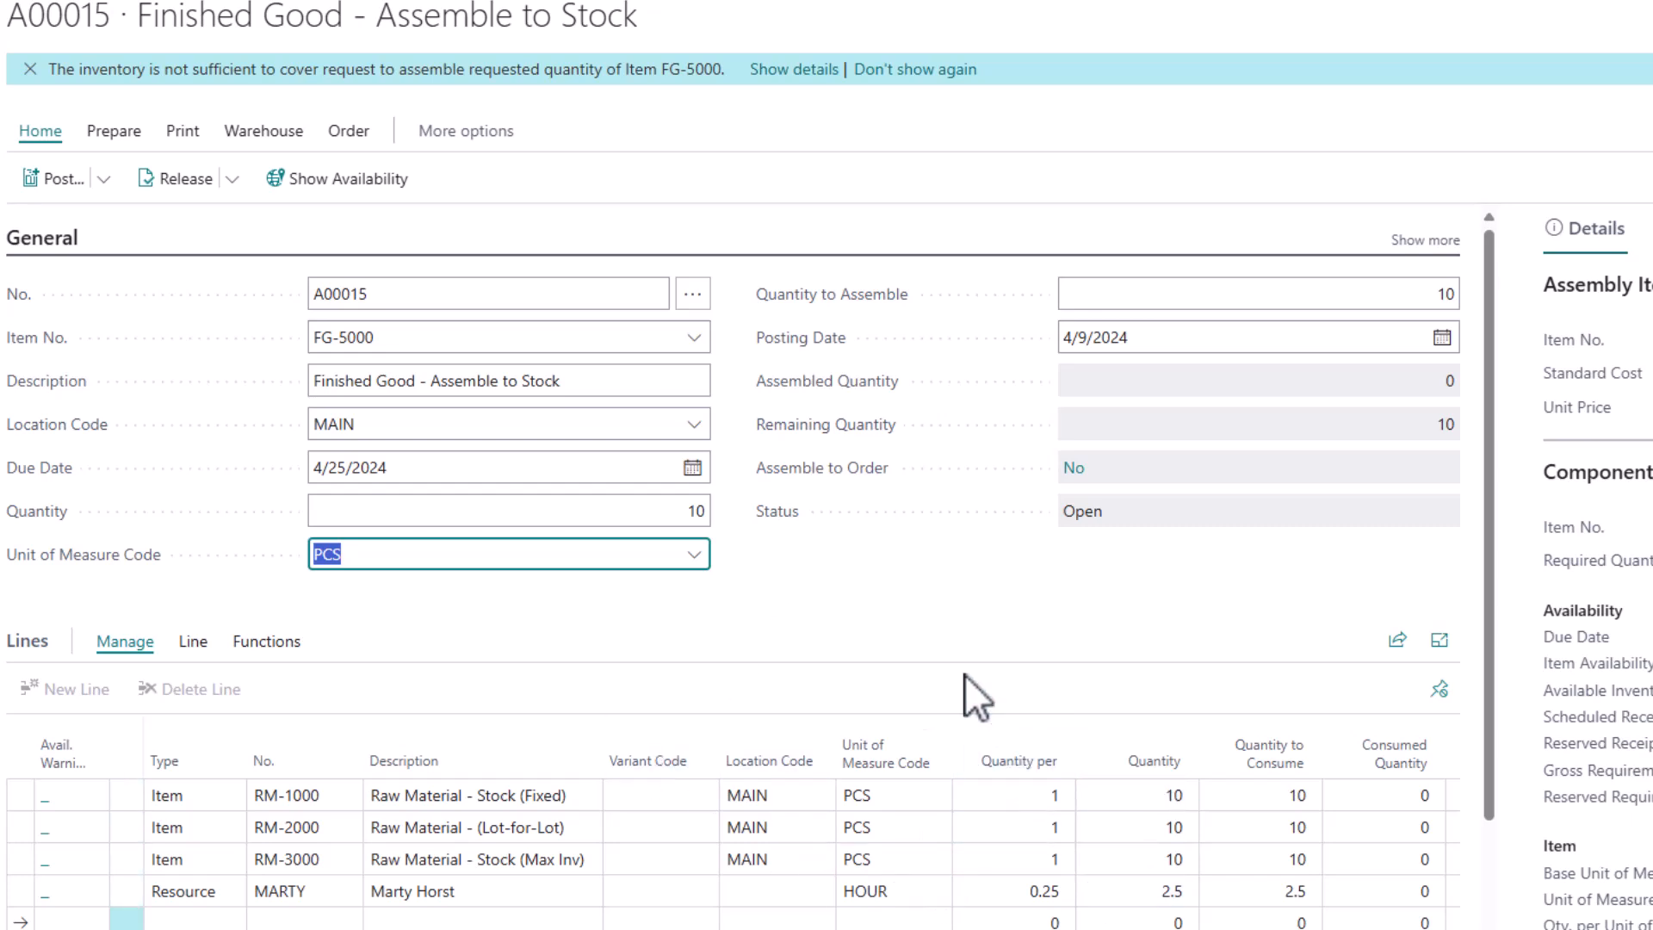
Try a quantity of 1 on the assembly order to compare the component quantities, and restore the quantity to 10
{"action": "left_click", "coordinate": [686, 513]}
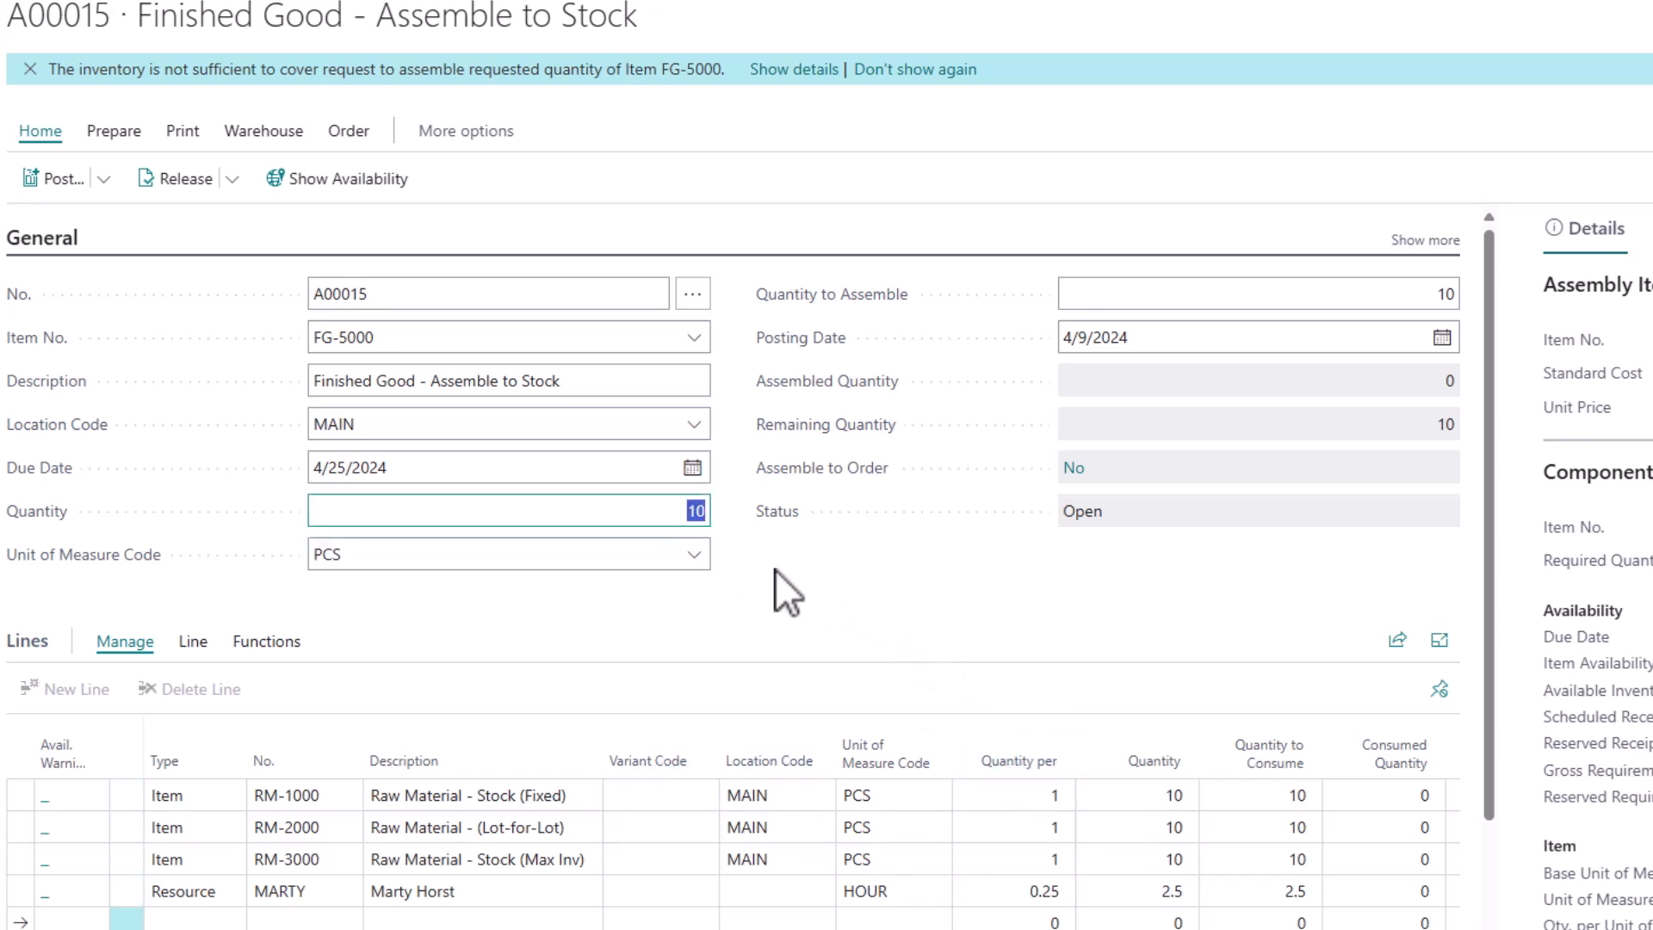
{"action": "type", "text": "1"}
{"action": "key", "text": "Tab"}
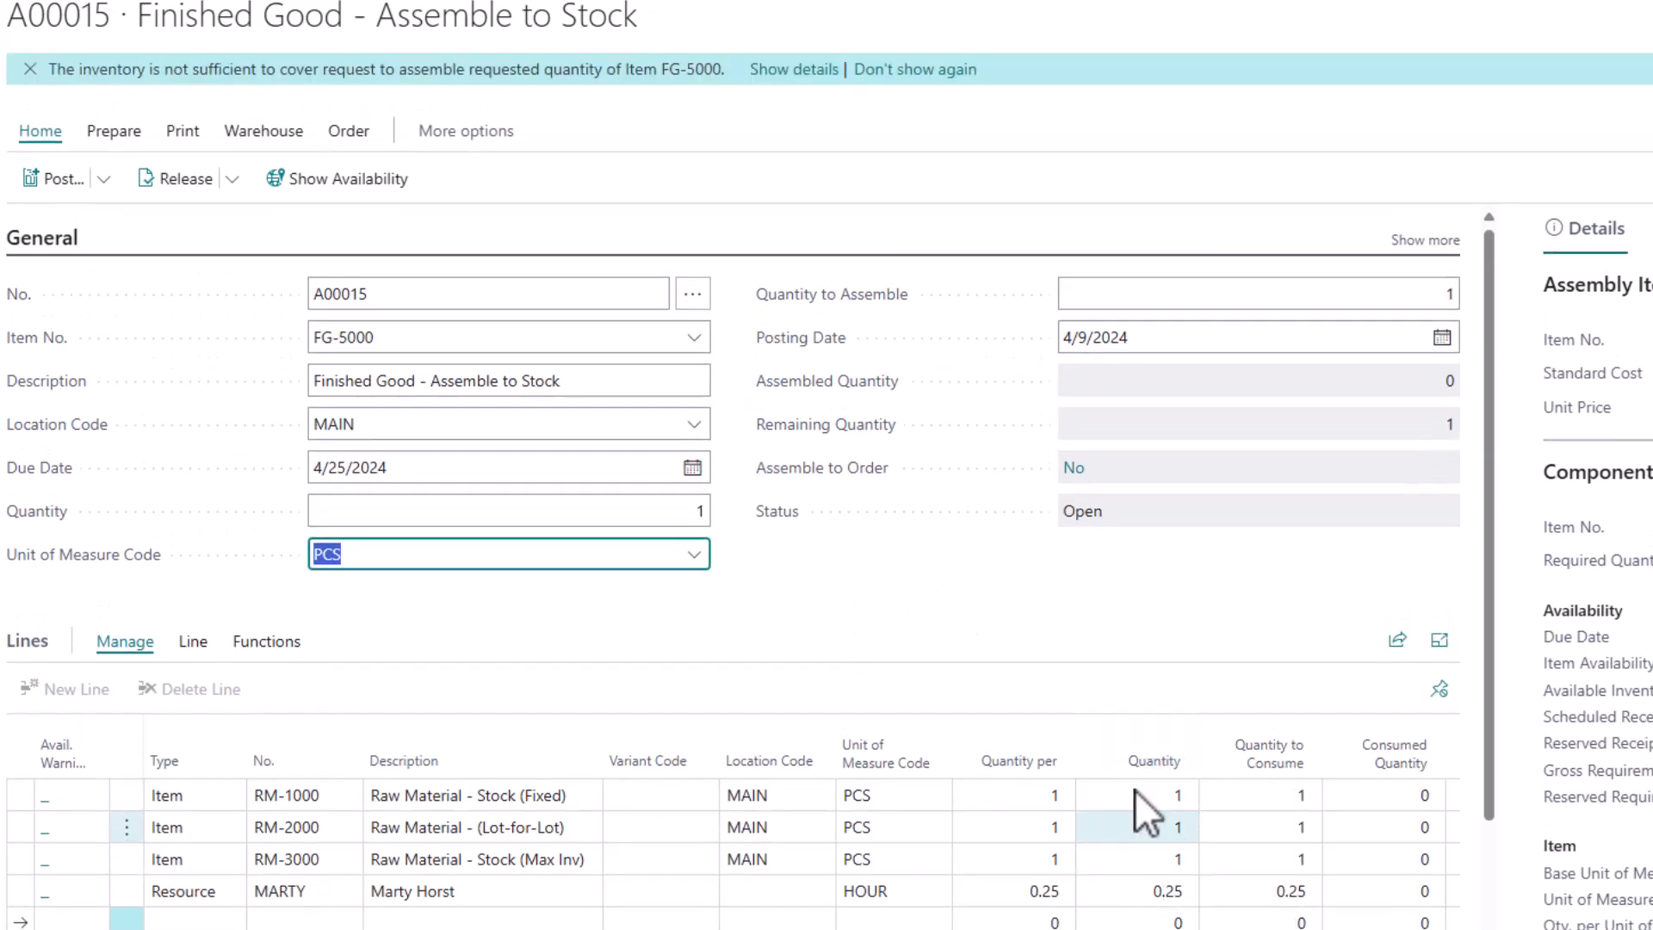
{"action": "left_click", "coordinate": [676, 513]}
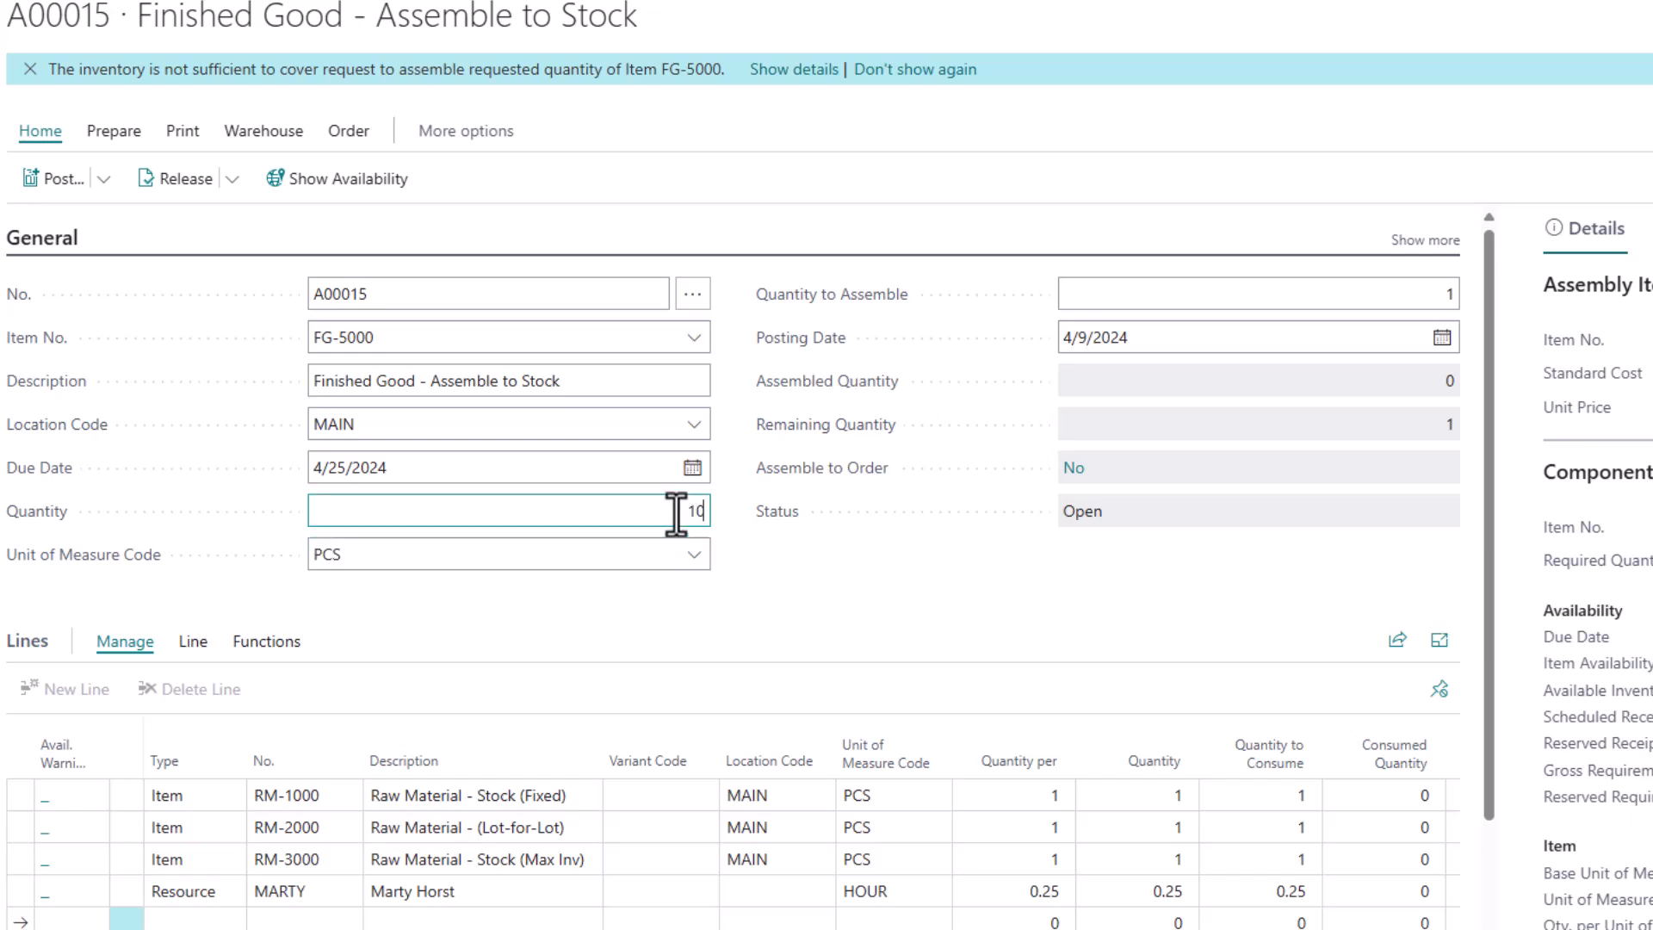
{"action": "type", "text": "10"}
{"action": "key", "text": "Tab"}
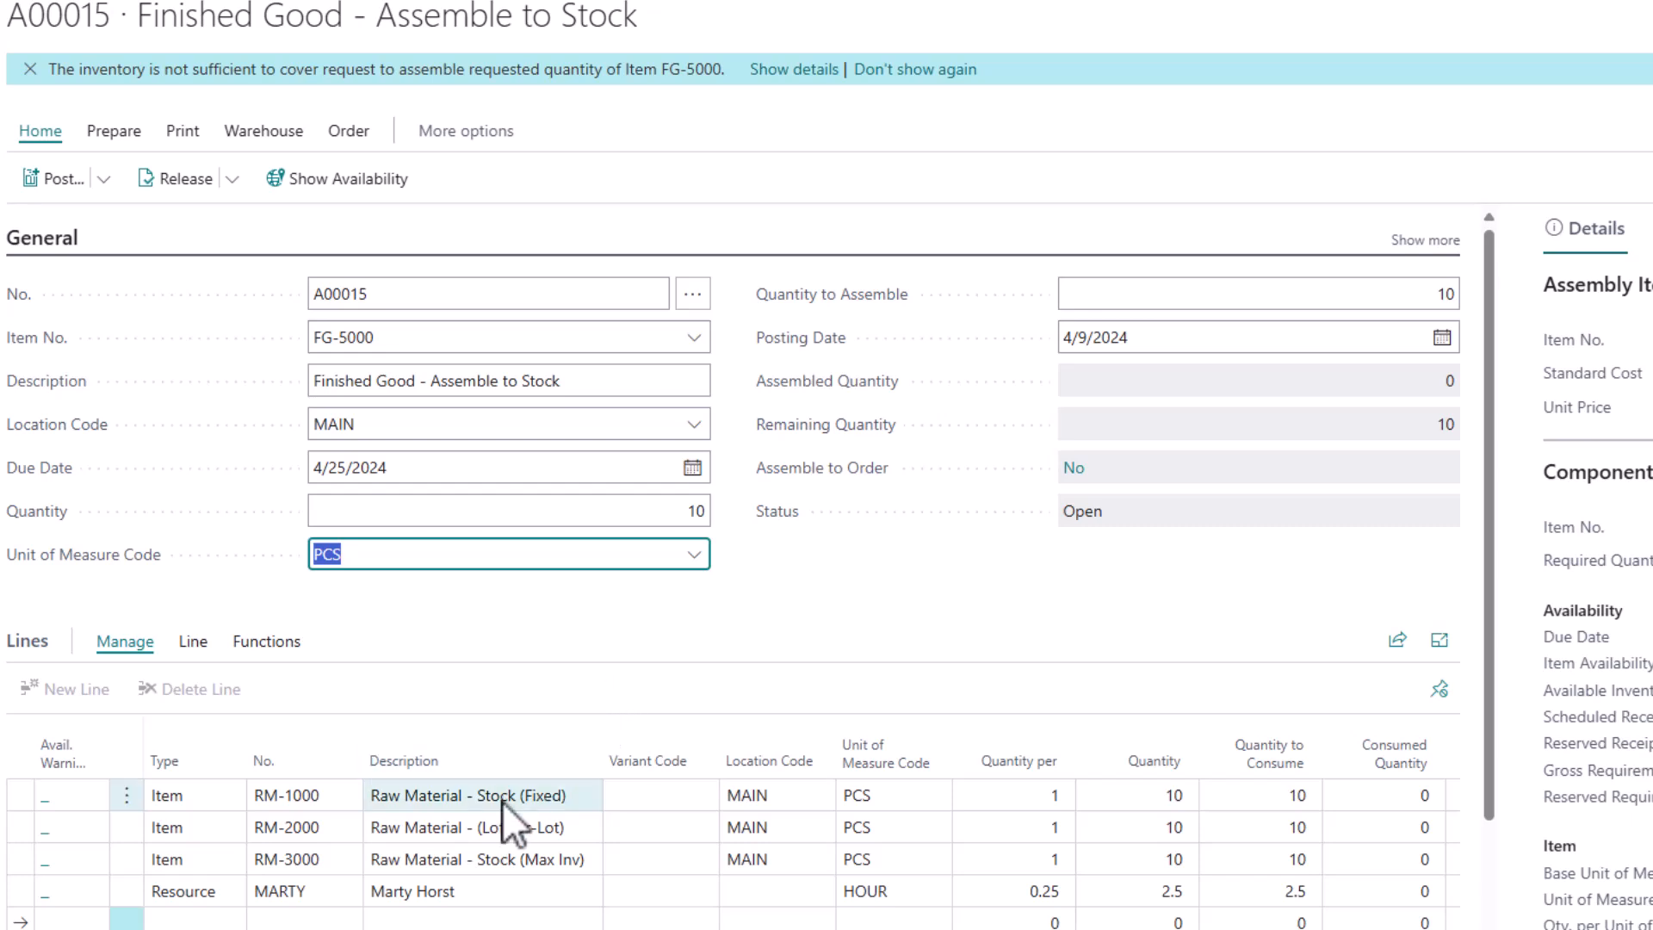
Review the RM-1000 and RM-2000 component lines, examine the component availability in the inventory notification's details, and close the availability check
{"action": "left_click", "coordinate": [481, 797]}
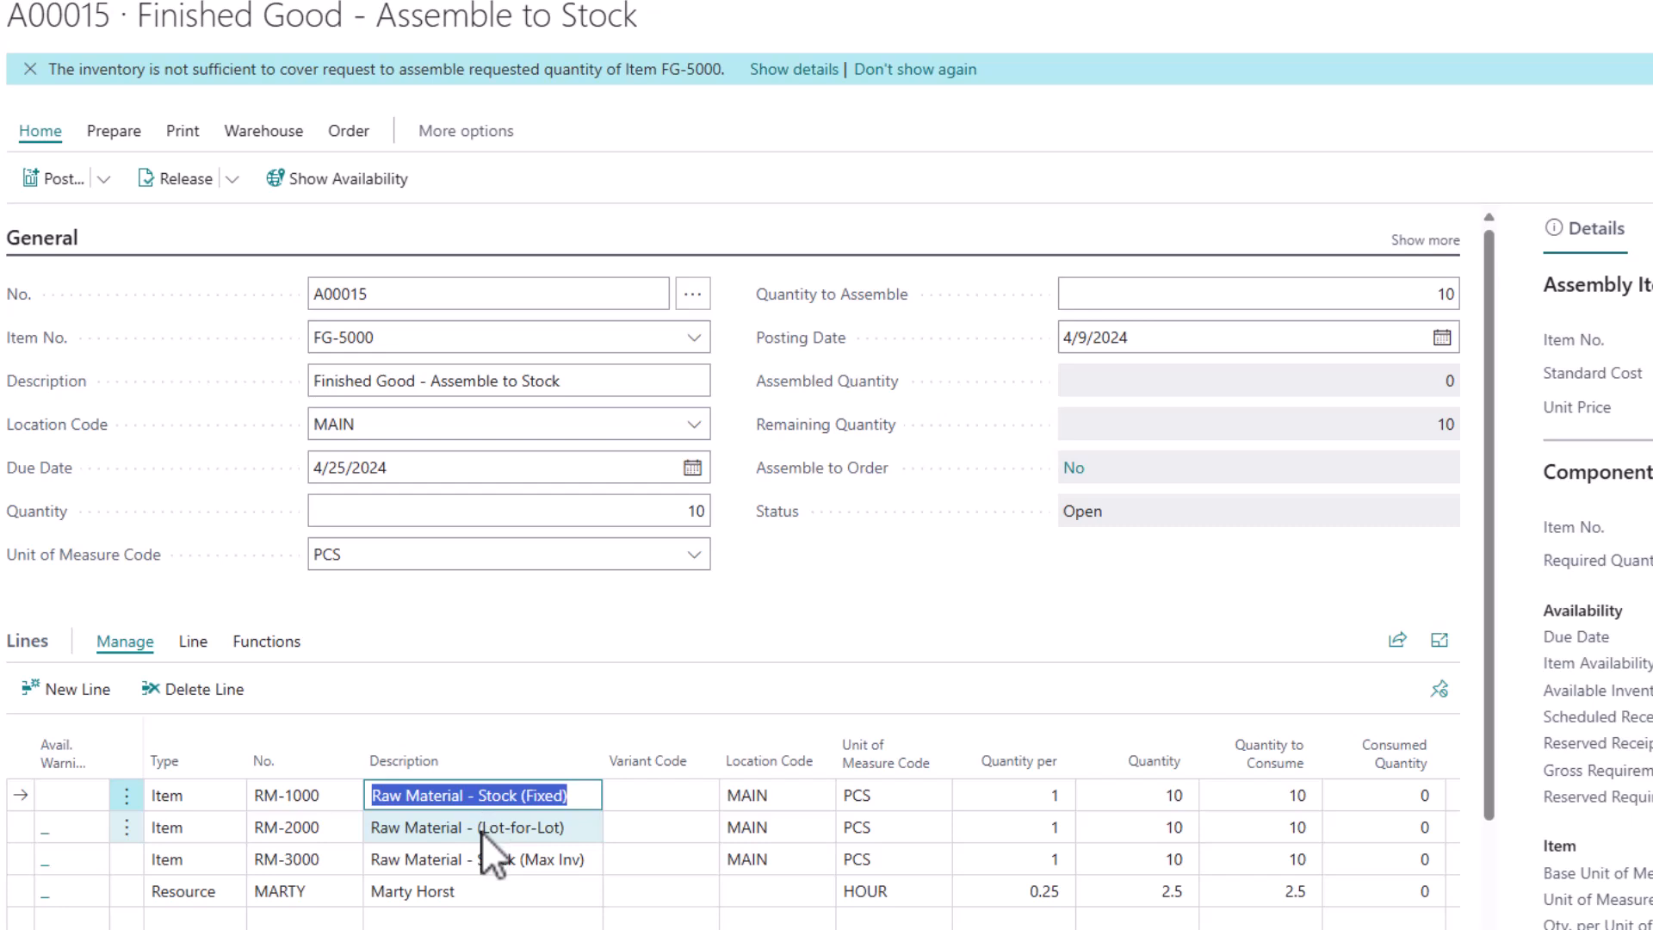
{"action": "left_click", "coordinate": [482, 831]}
{"action": "left_click", "coordinate": [560, 691]}
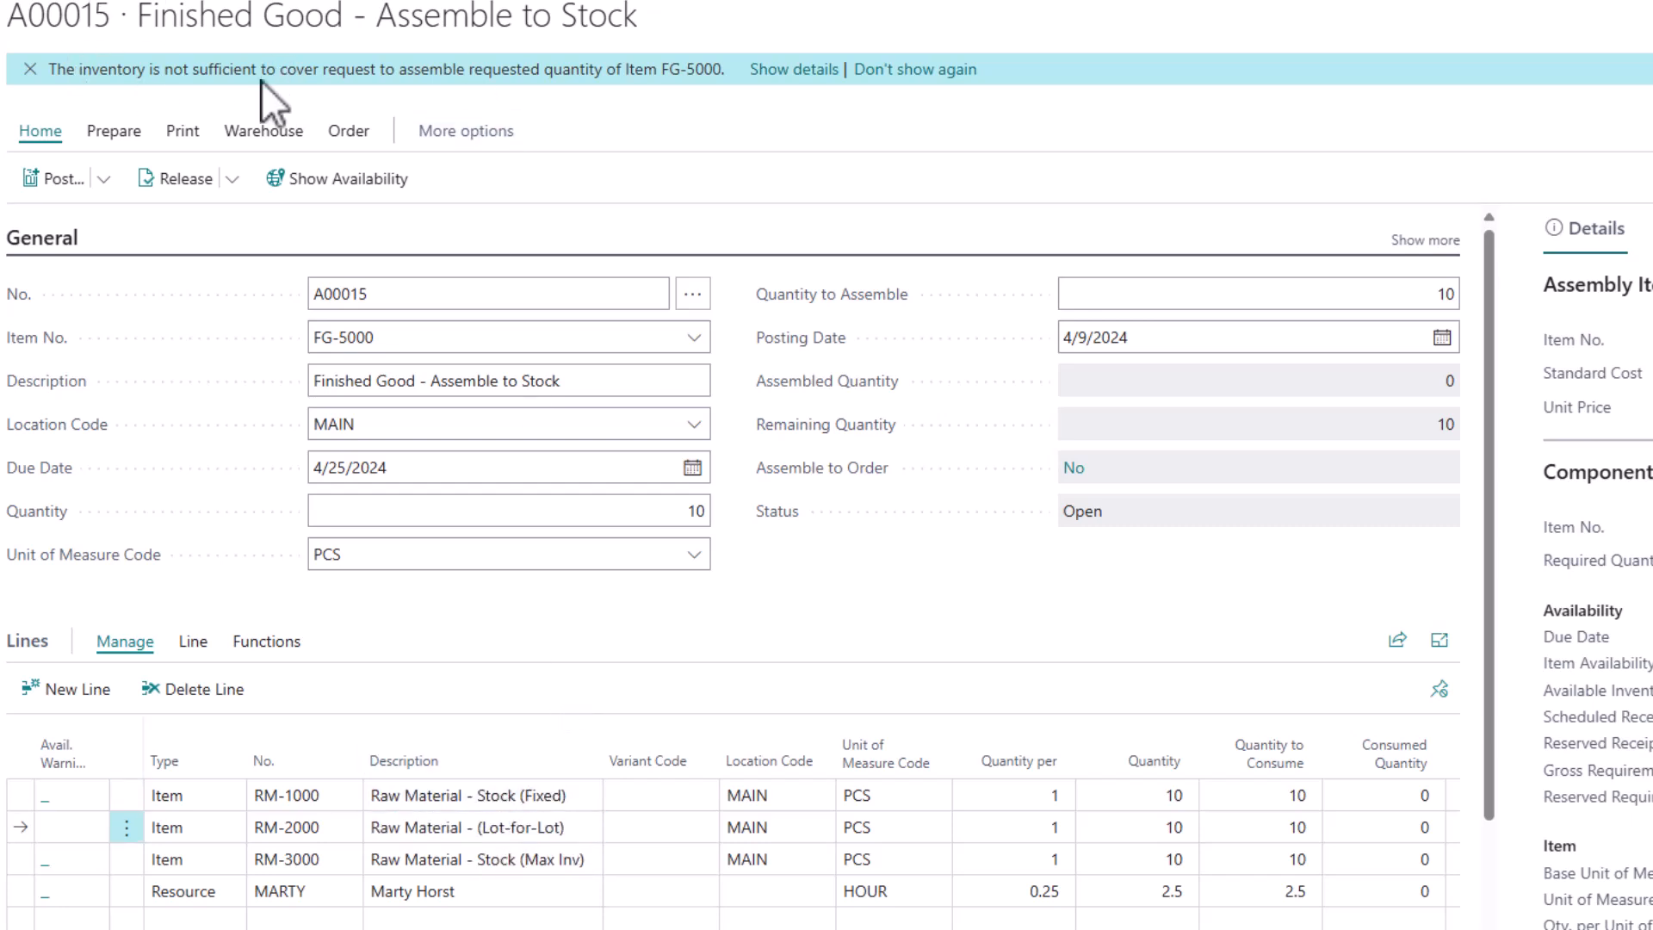
{"action": "left_click", "coordinate": [793, 71]}
{"action": "scroll", "coordinate": [1042, 599], "scroll_direction": "down", "scroll_amount": 3}
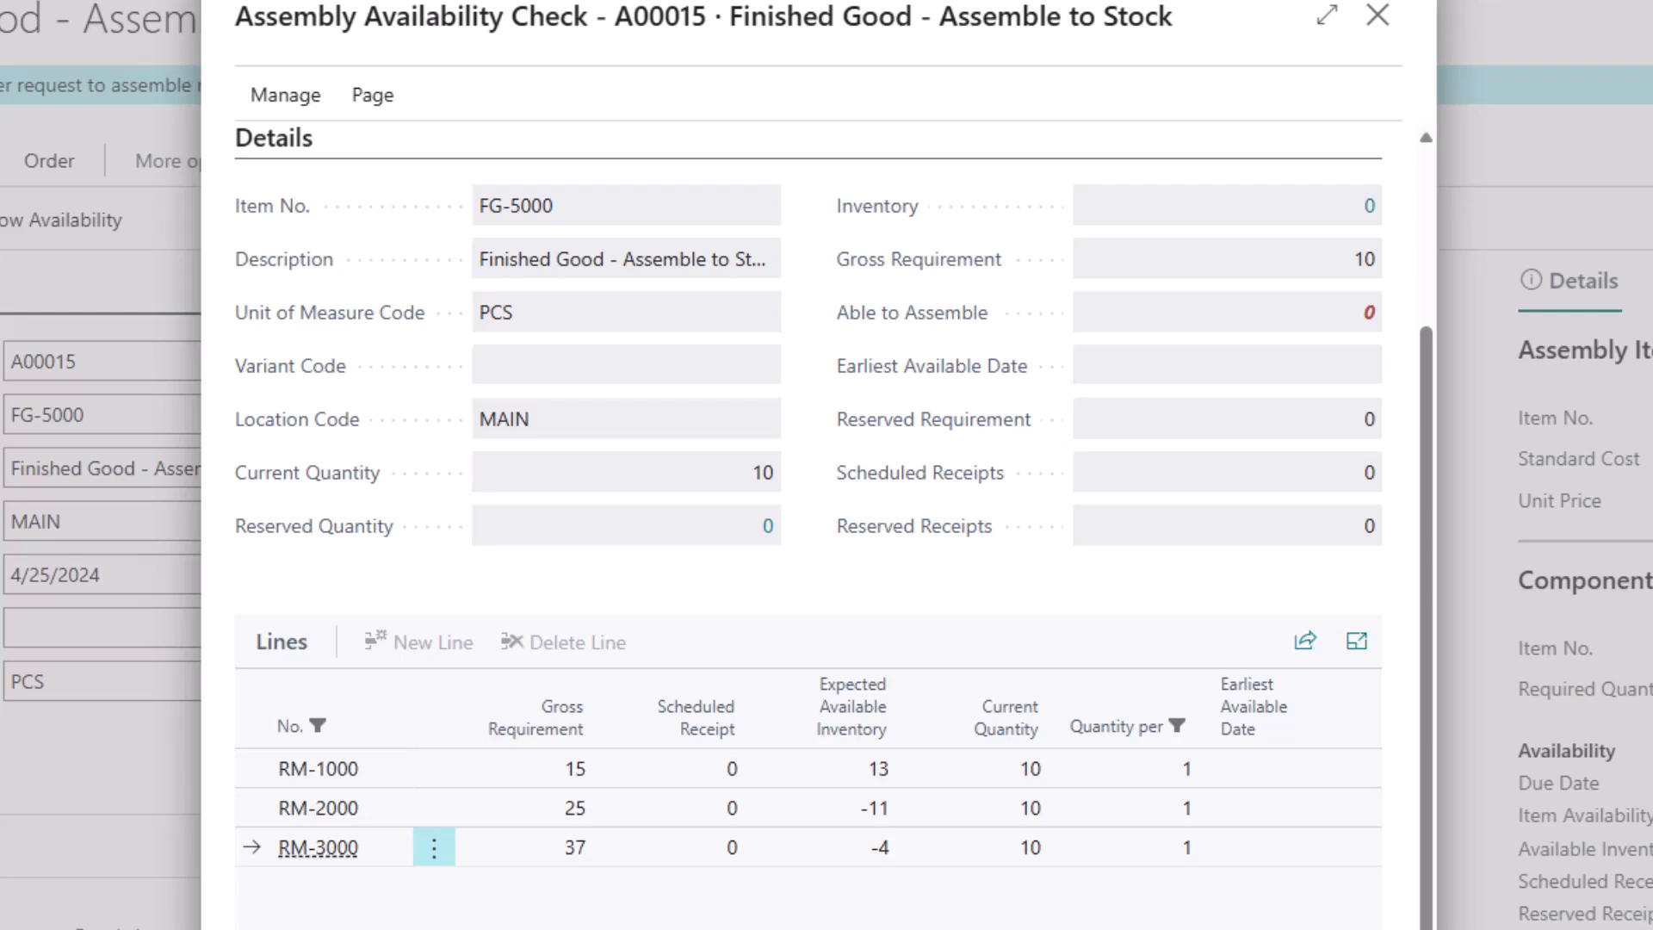
{"action": "left_click", "coordinate": [1352, 925]}
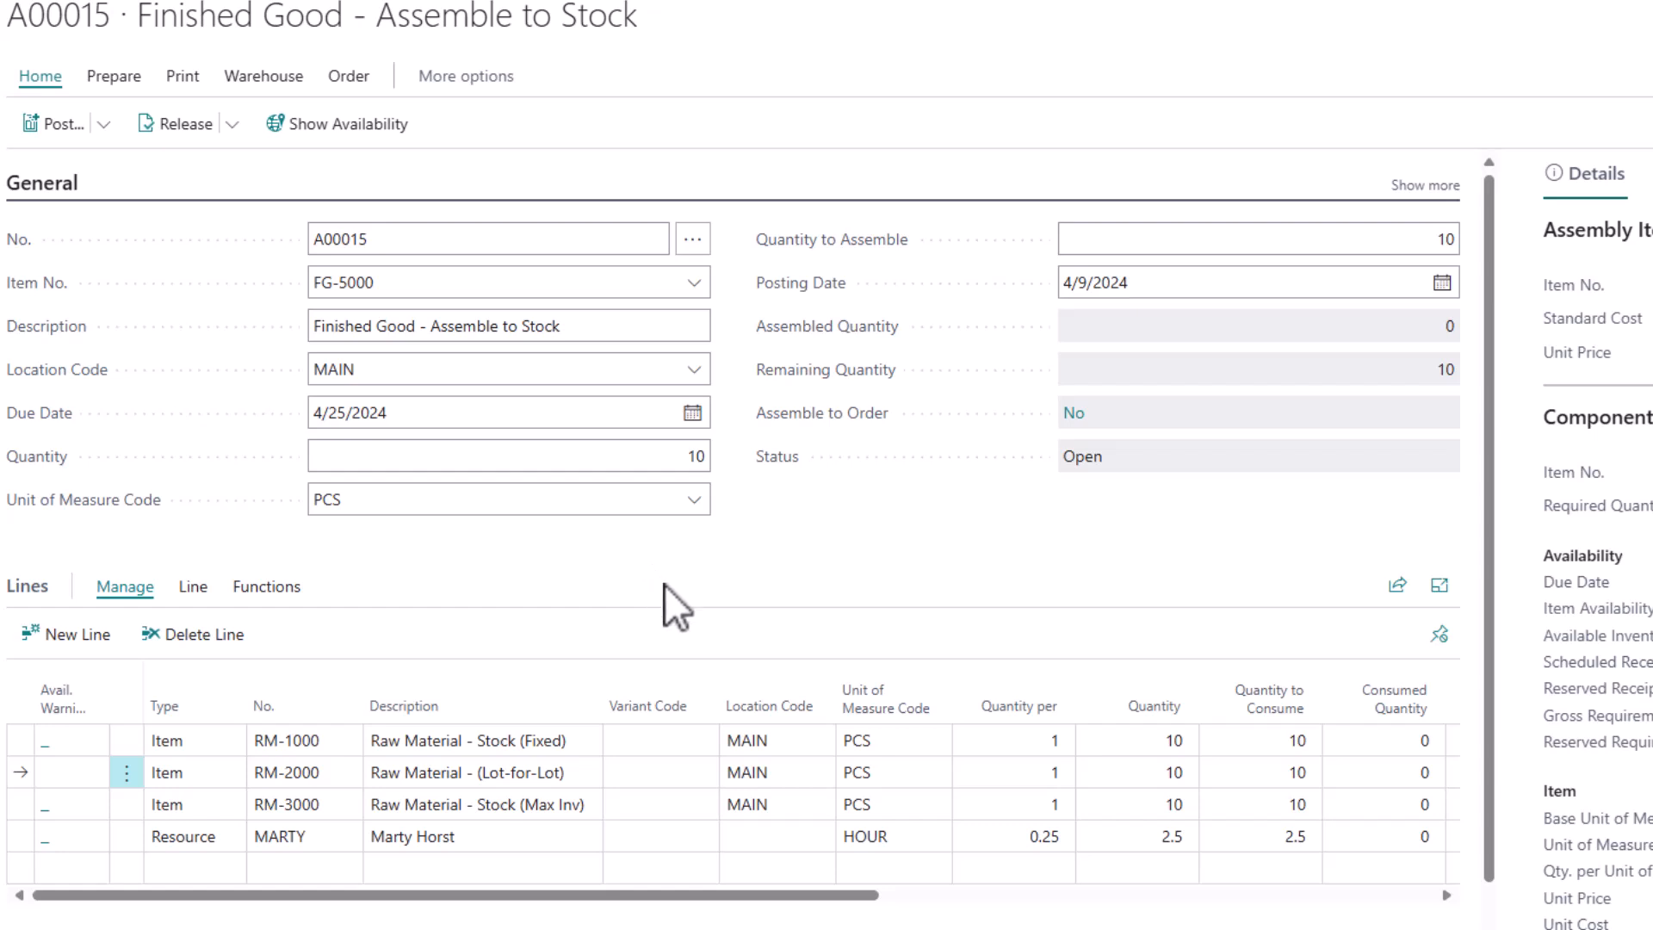
Set the assembly order's quantity to assemble to 2 for a partial assembly
{"action": "left_click", "coordinate": [1210, 240]}
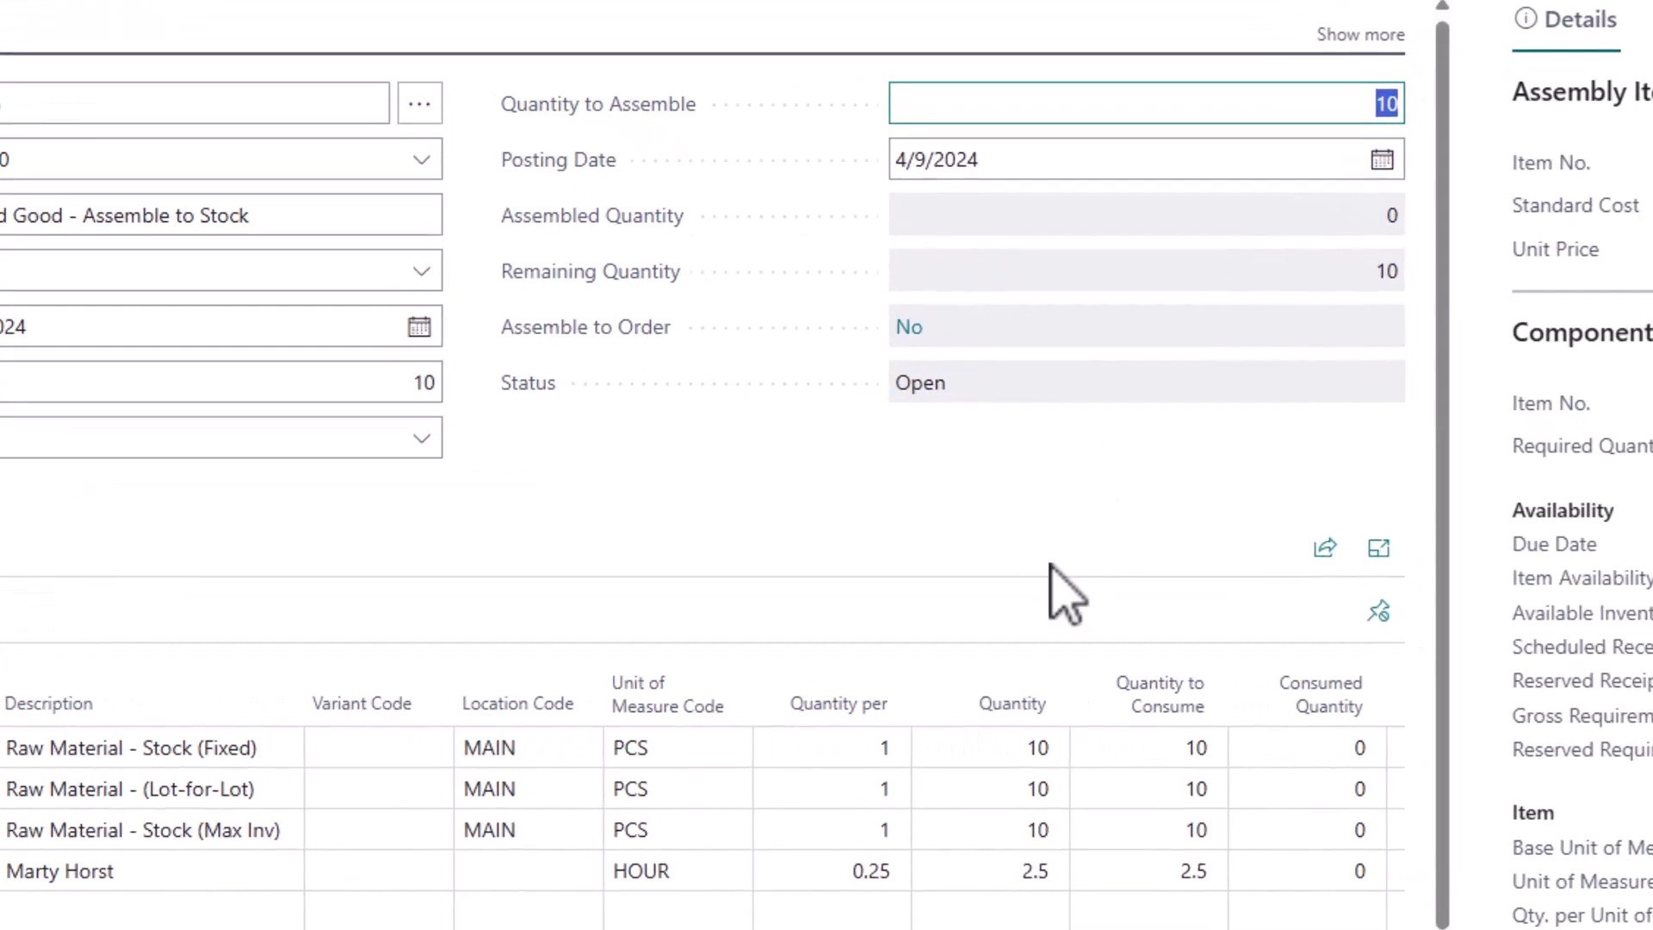
{"action": "type", "text": "2"}
{"action": "key", "text": "Tab"}
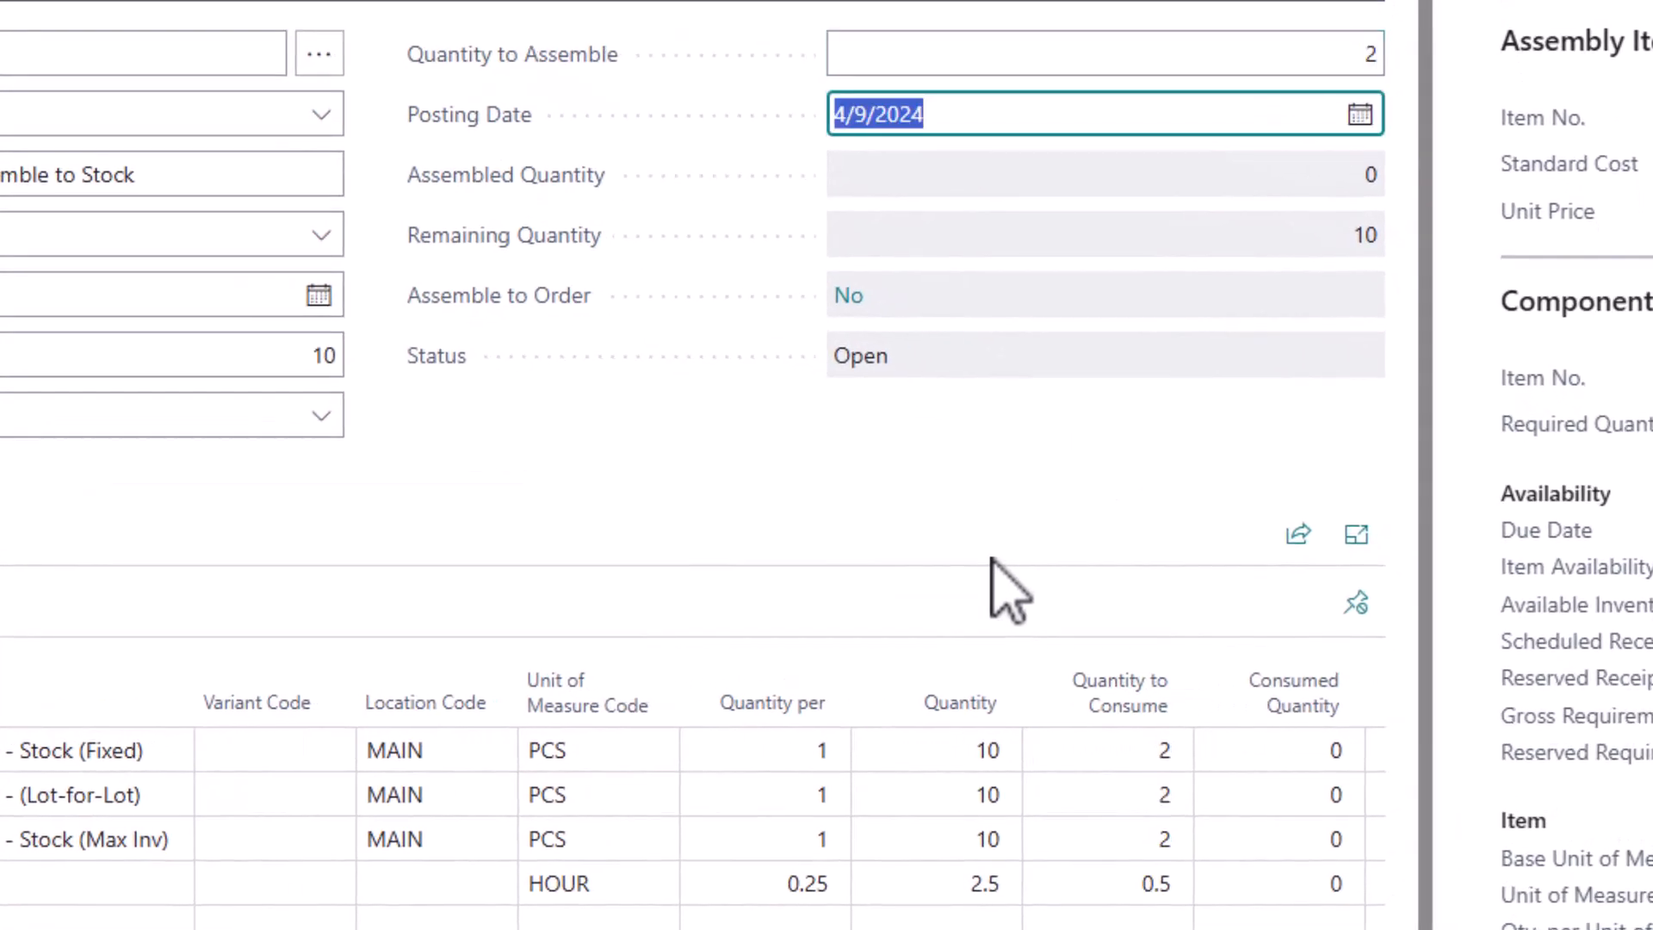